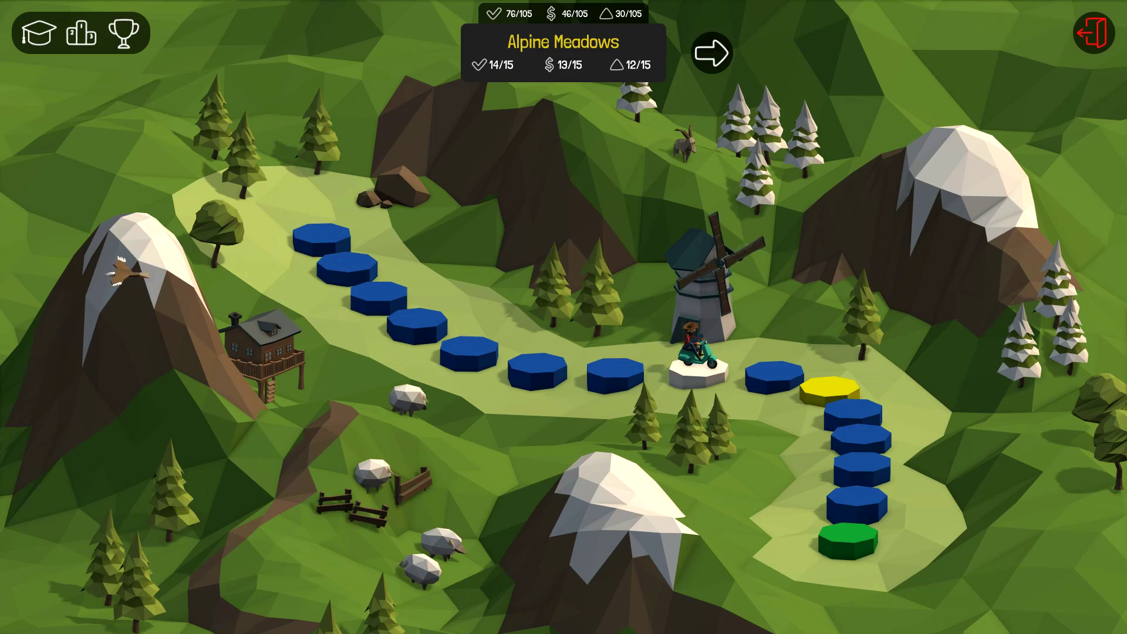
# - Cycle past Desert Winds and Snow Drift, return to Zen Gardens, and open 6-5 Dangle Drop
pyautogui.press('Right')
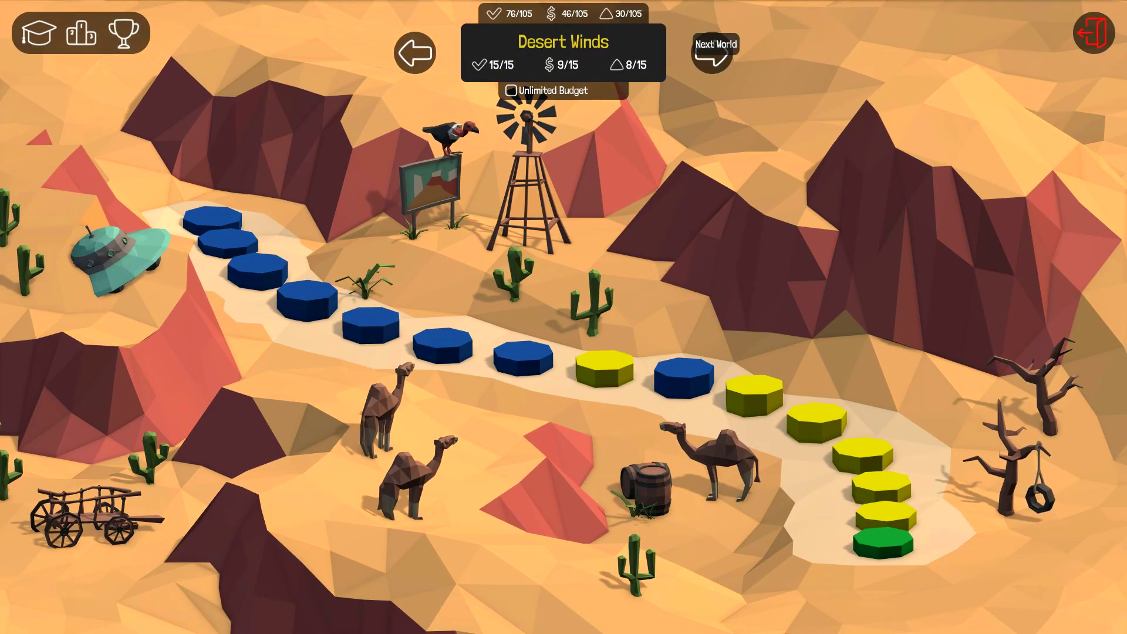
pyautogui.press('Right')
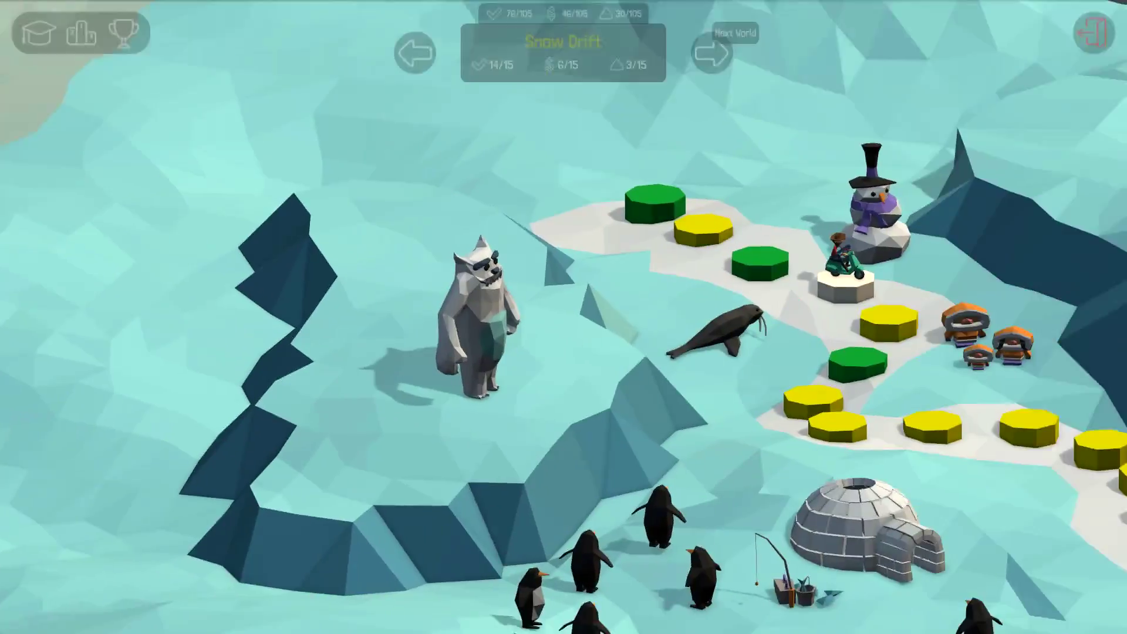
pyautogui.press('Right')
pyautogui.press('Right')
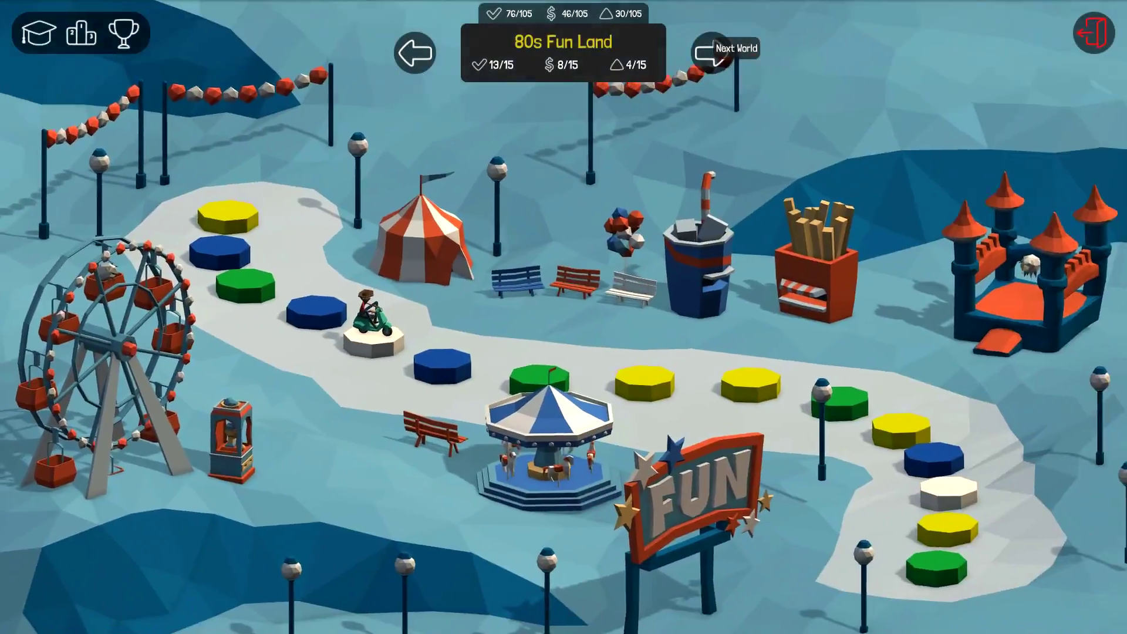
pyautogui.press('Right')
pyautogui.press('Right')
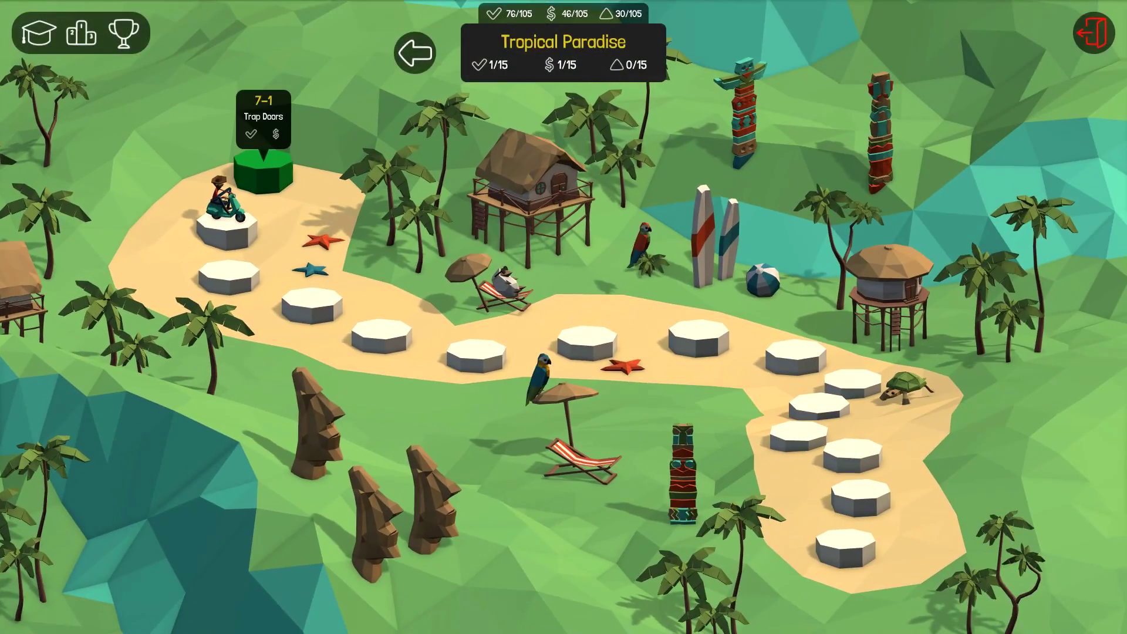
pyautogui.press('Left')
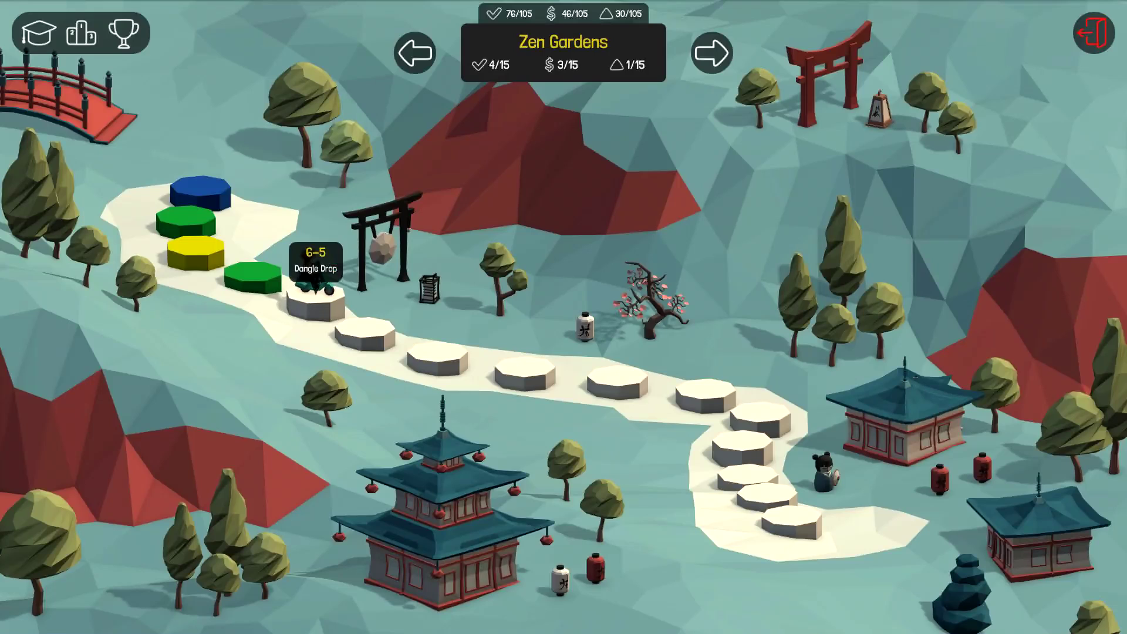
pyautogui.click(316, 300)
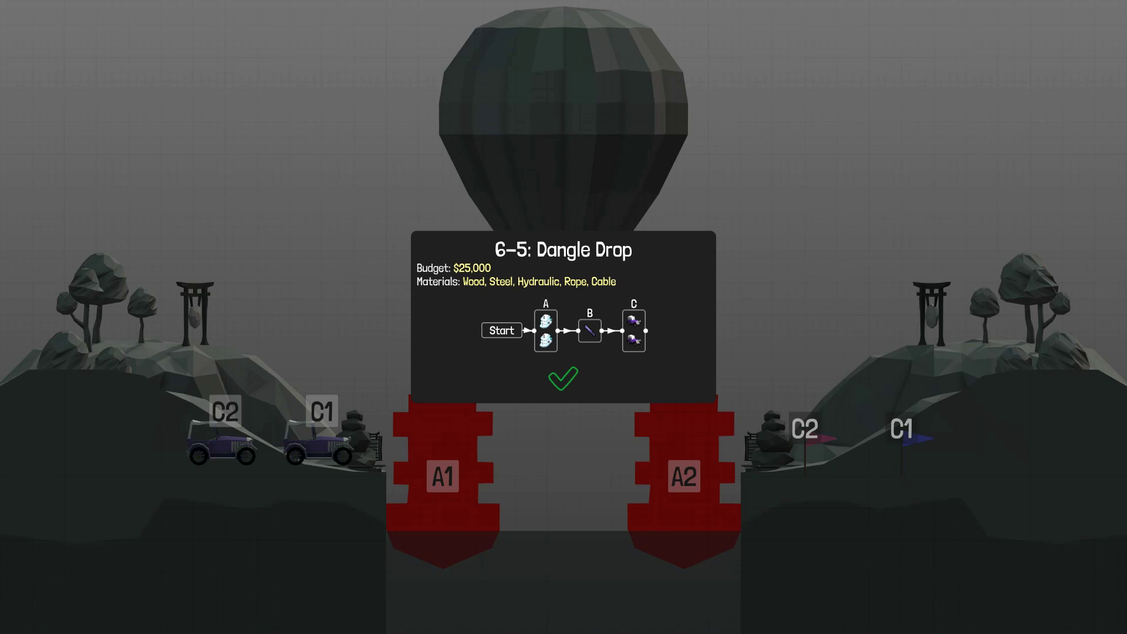
# - Dismiss the Dangle Drop introduction and switch from the preview to 2D build mode
pyautogui.press('Return')
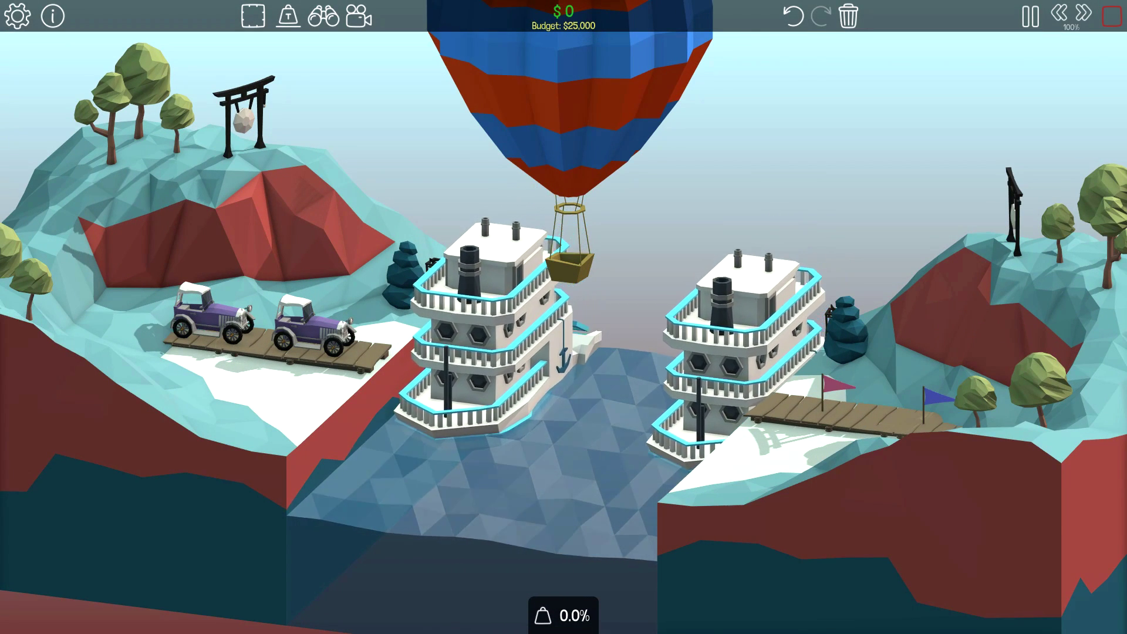
pyautogui.press('space')
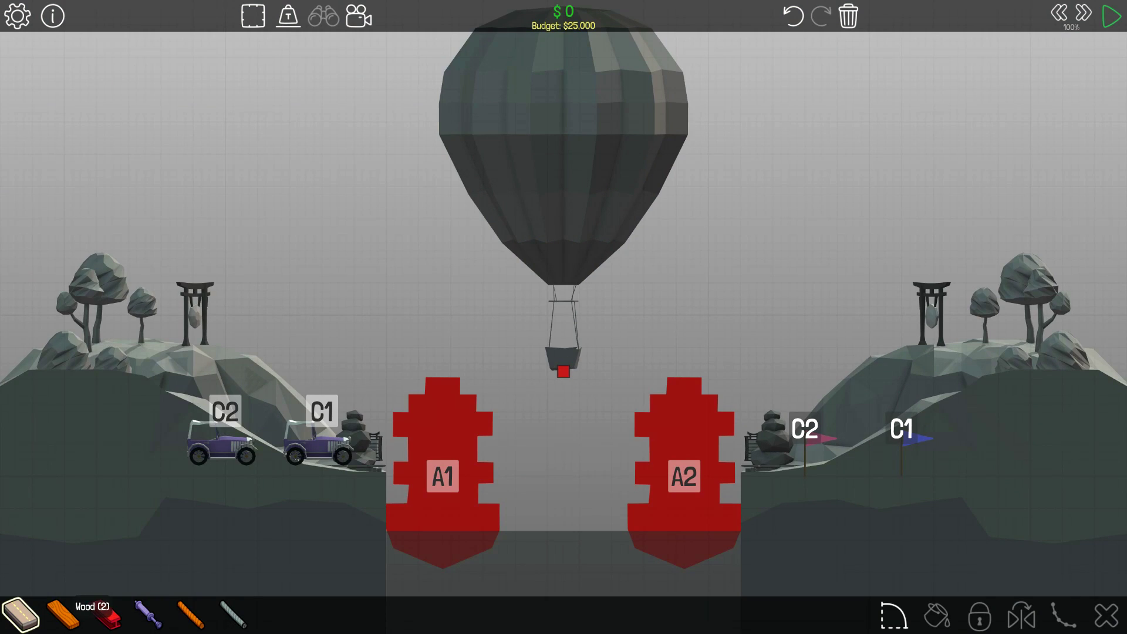
# - Hang a member from the balloon anchor and draw the two road arms of the V
pyautogui.click(564, 372)
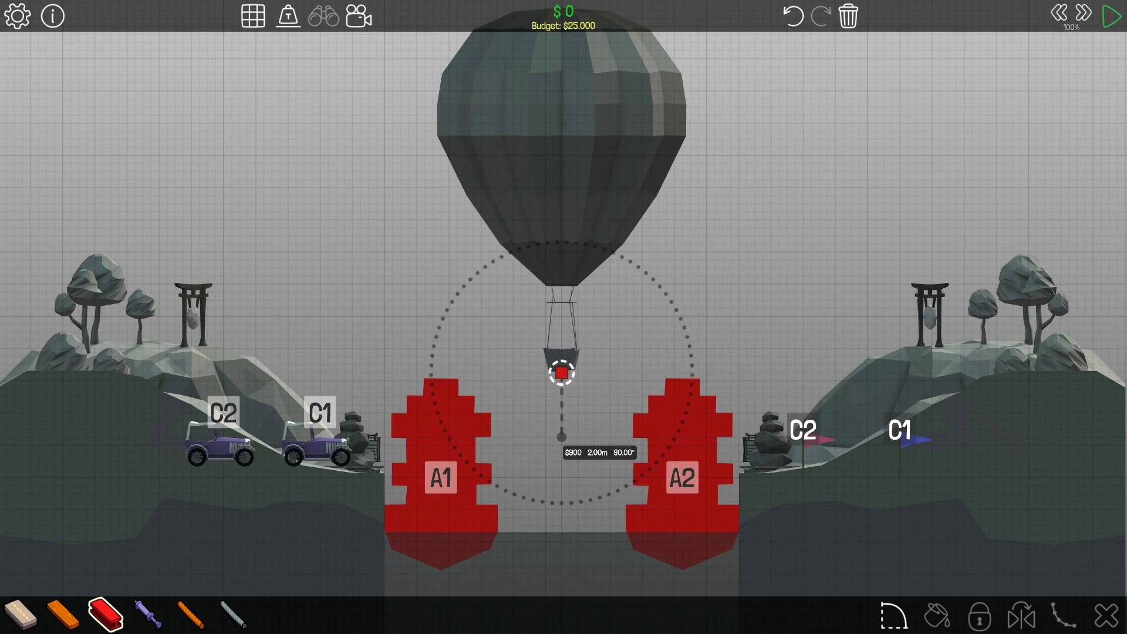
pyautogui.click(561, 436)
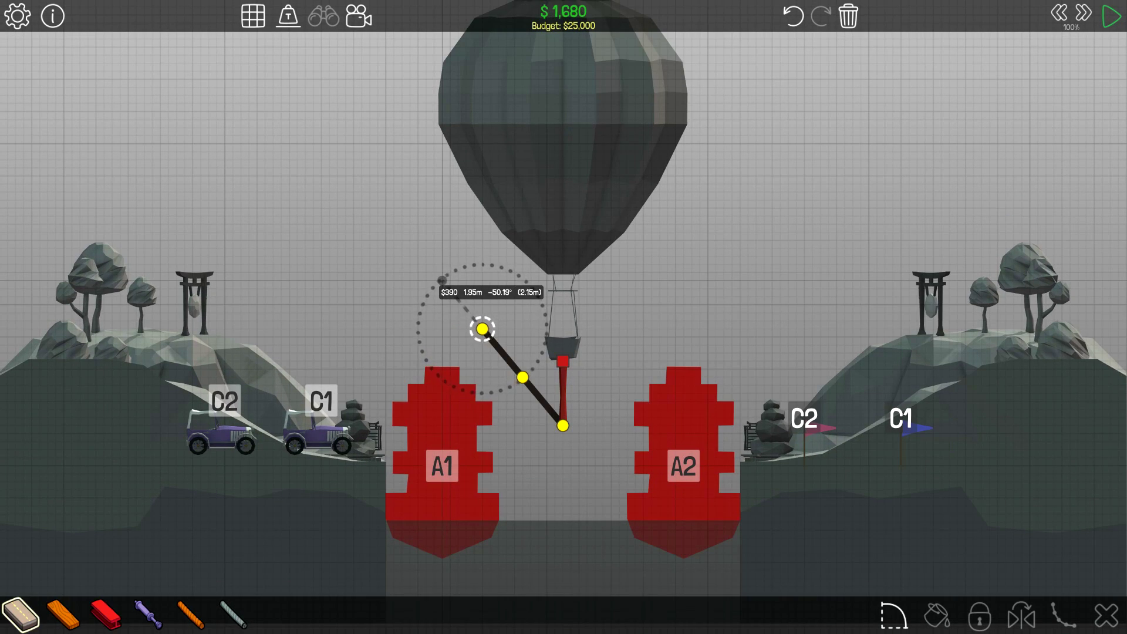
pyautogui.click(441, 280)
pyautogui.rightClick(442, 280)
pyautogui.click(561, 425)
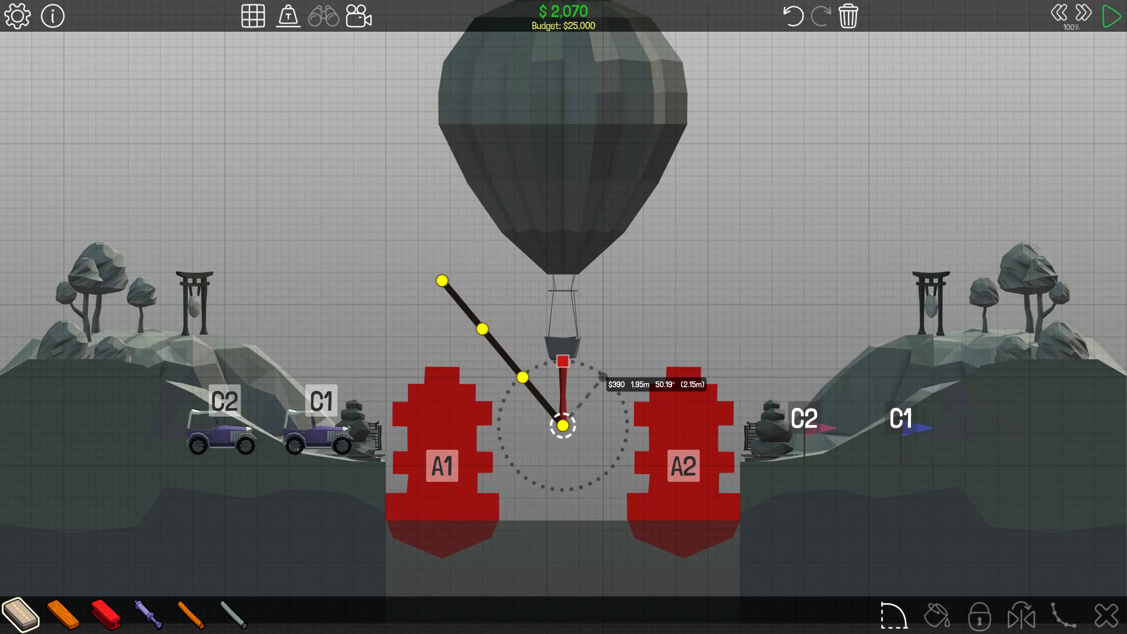
pyautogui.click(603, 376)
pyautogui.click(683, 281)
pyautogui.click(483, 329)
# - Add wooden zigzag bracing along the left and right road arms
pyautogui.press('2')
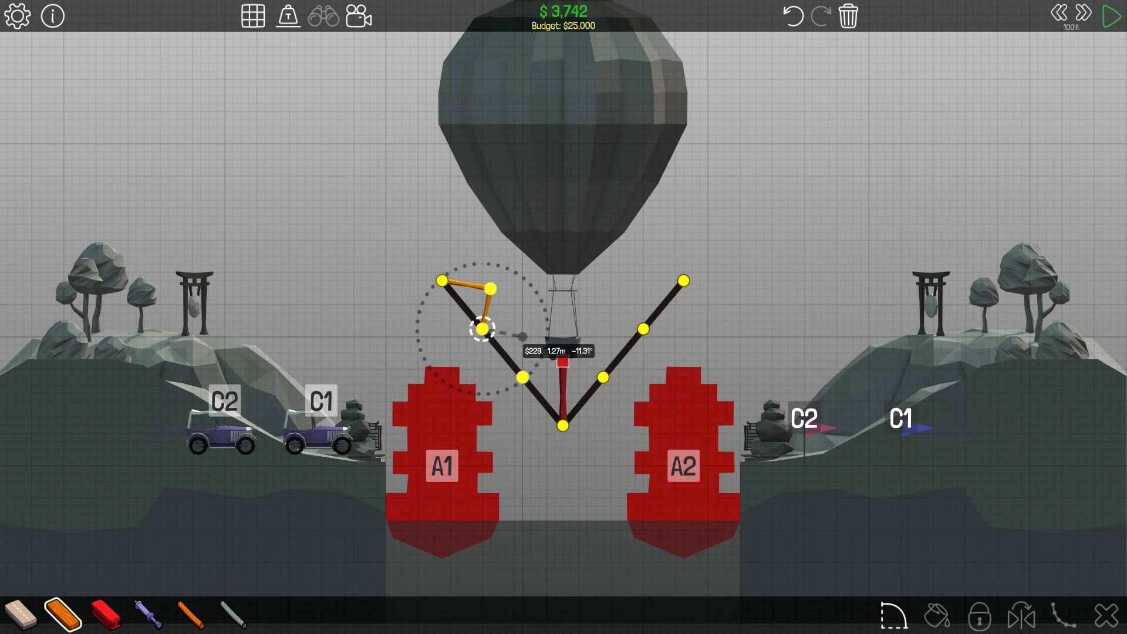
pyautogui.click(483, 329)
pyautogui.click(522, 336)
pyautogui.click(522, 377)
pyautogui.click(562, 384)
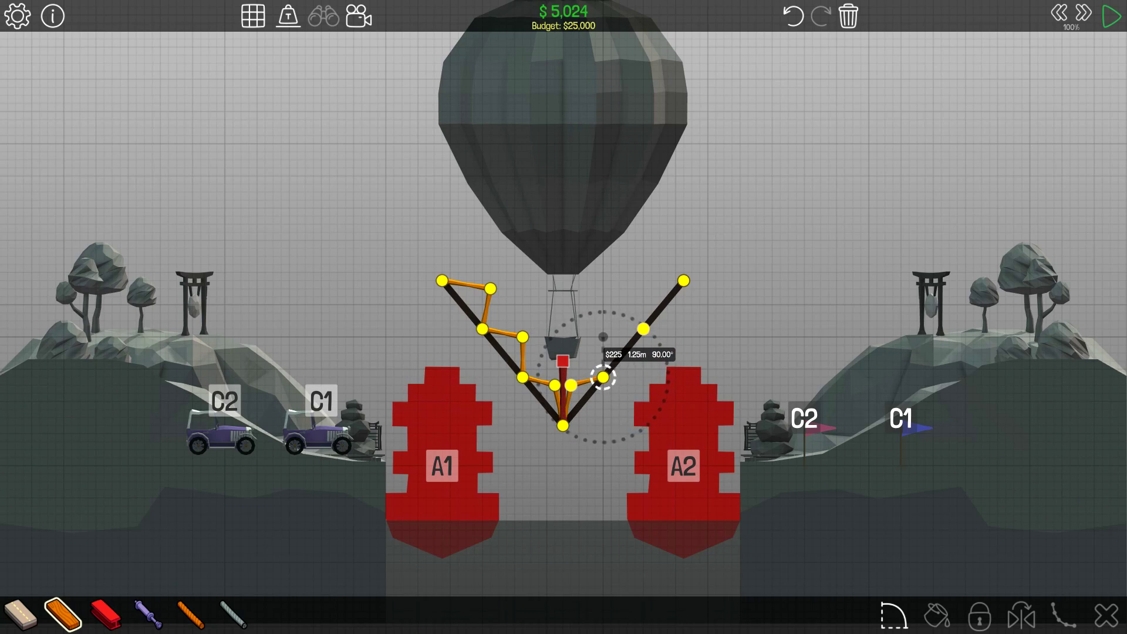
pyautogui.click(602, 336)
pyautogui.click(643, 330)
pyautogui.click(635, 288)
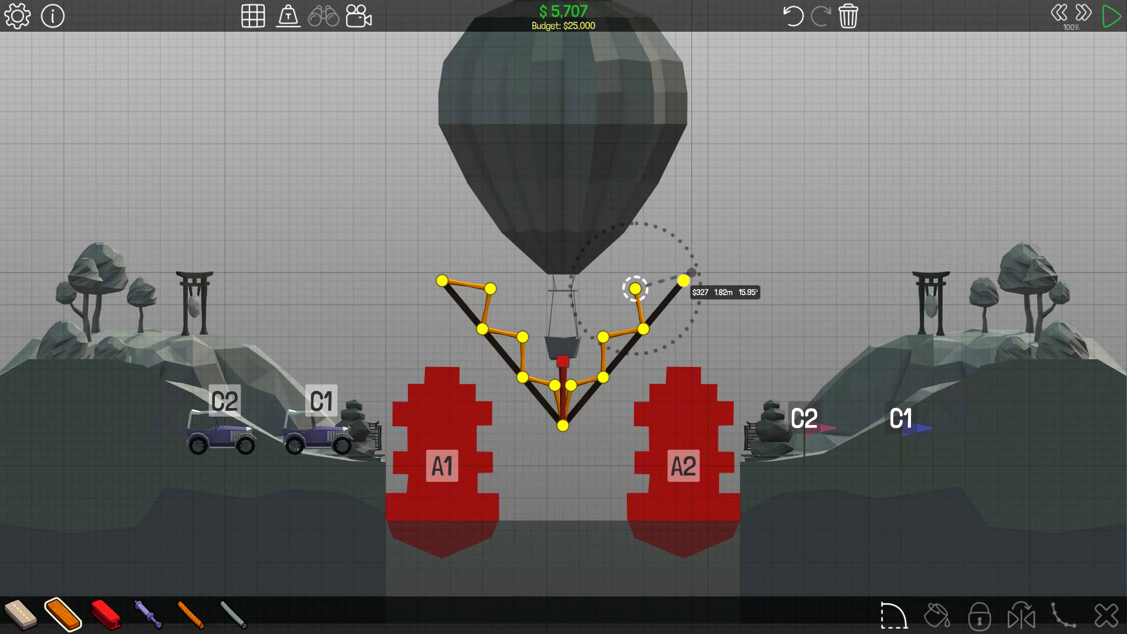
pyautogui.click(683, 280)
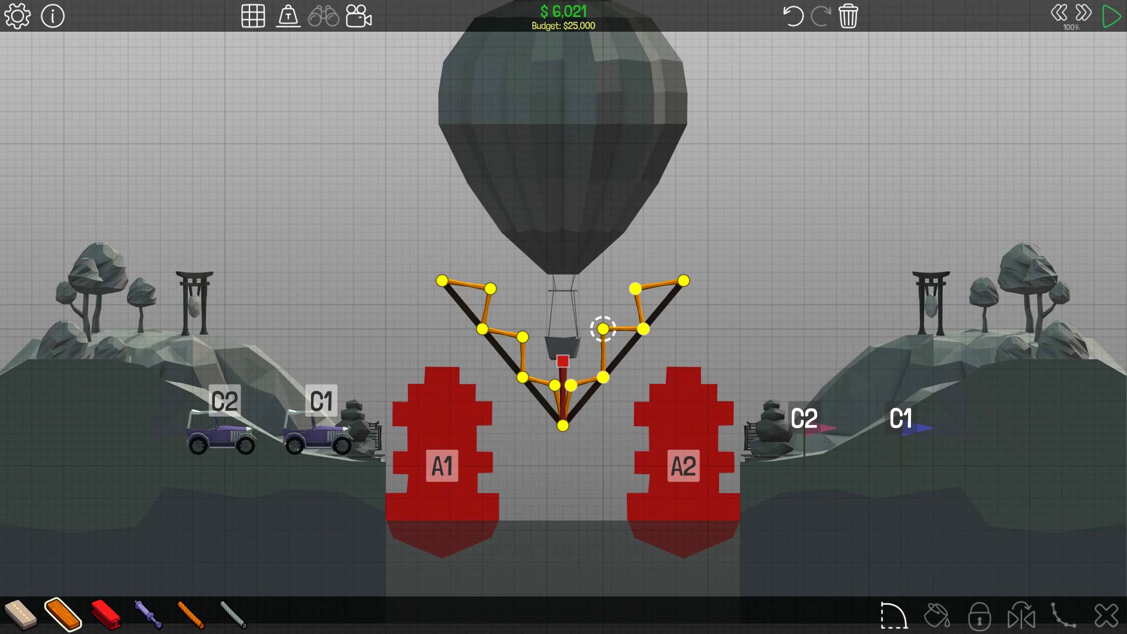
# - Add wooden diagonals across both trusses and start the simulation
pyautogui.click(490, 288)
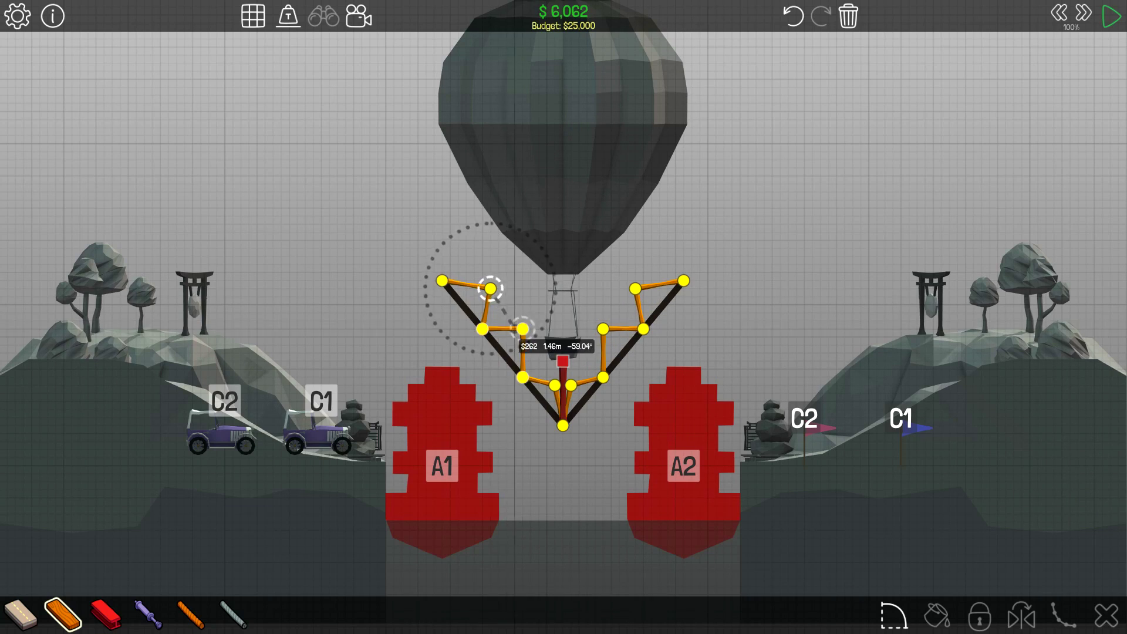
pyautogui.click(524, 330)
pyautogui.click(555, 385)
pyautogui.click(571, 384)
pyautogui.click(603, 329)
pyautogui.click(635, 289)
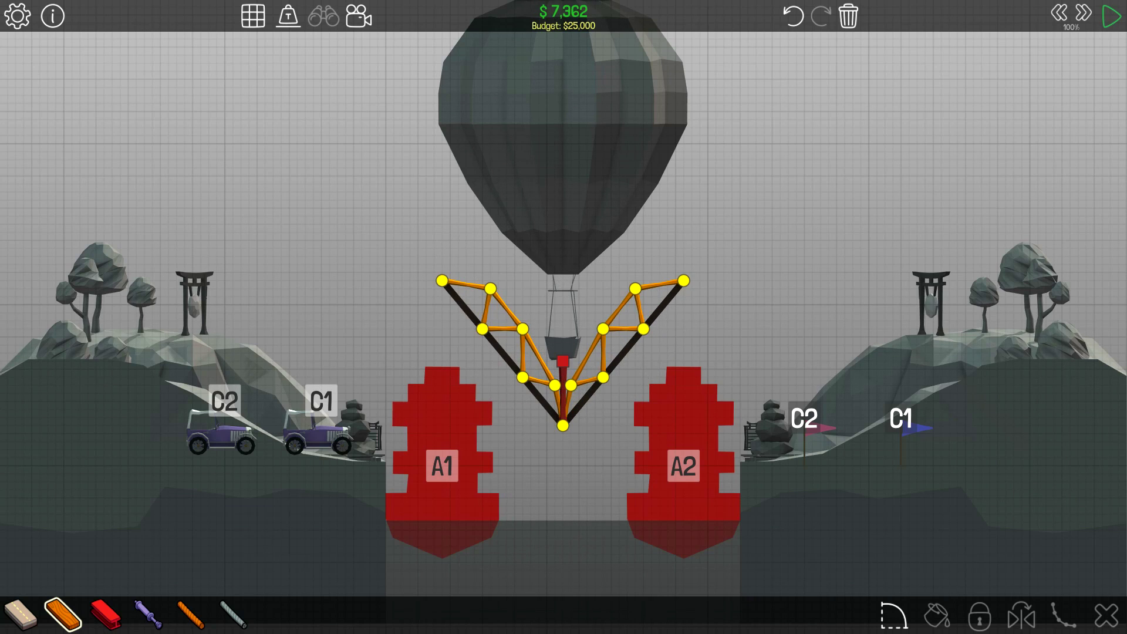
pyautogui.press('space')
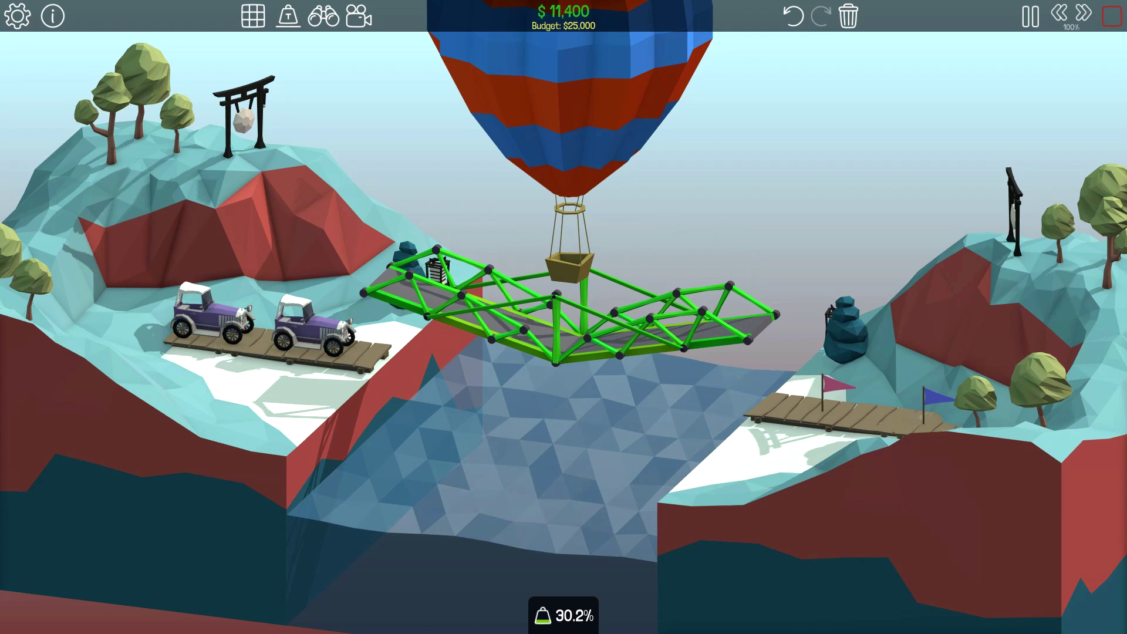
# - Stop the Dangle Drop test run and return to build mode
pyautogui.press('space')
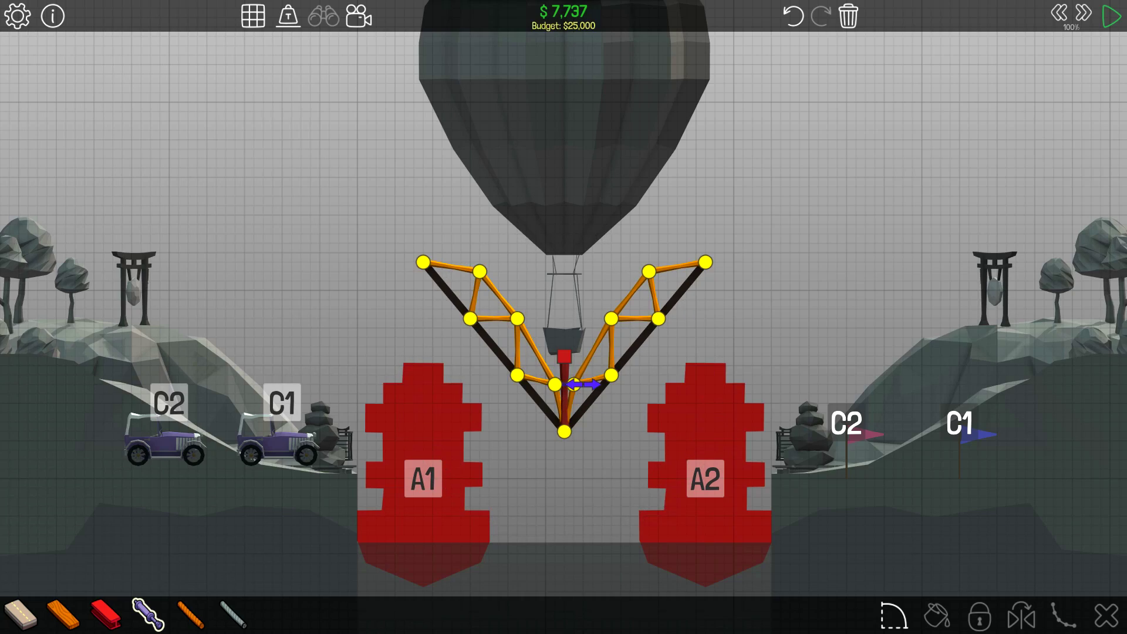
# - Reattach the hydraulic pistons to the lower truss joints and run two tests, both failing
pyautogui.press('space')
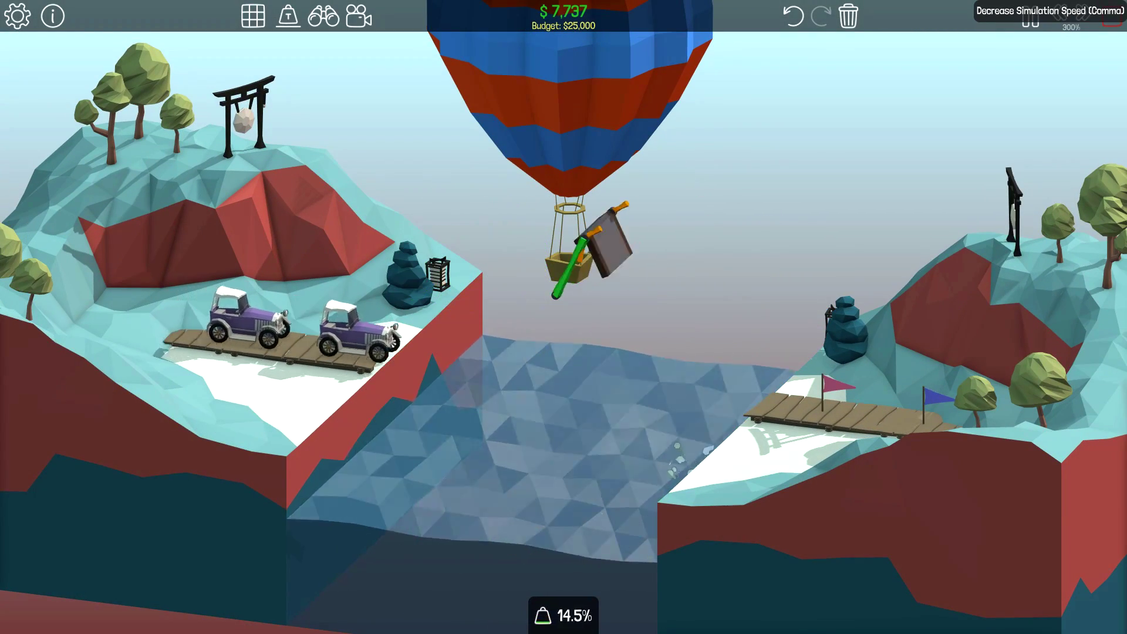
pyautogui.press('space')
pyautogui.scroll(2, 582, 385)
pyautogui.moveTo(546, 405); pyautogui.dragTo(629, 430)
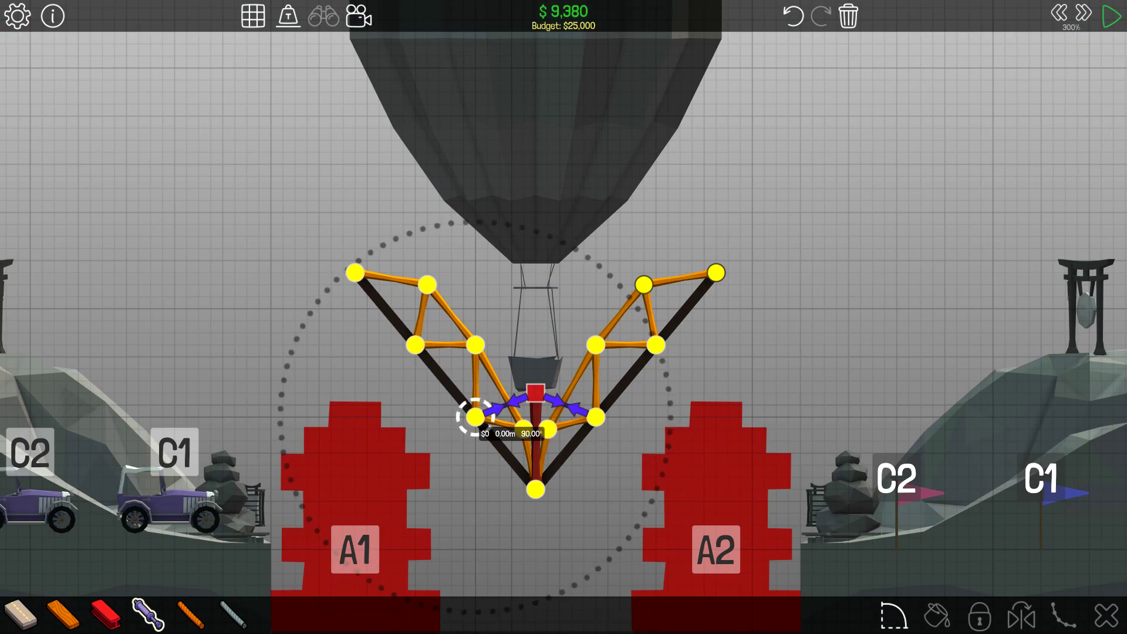
pyautogui.press('space')
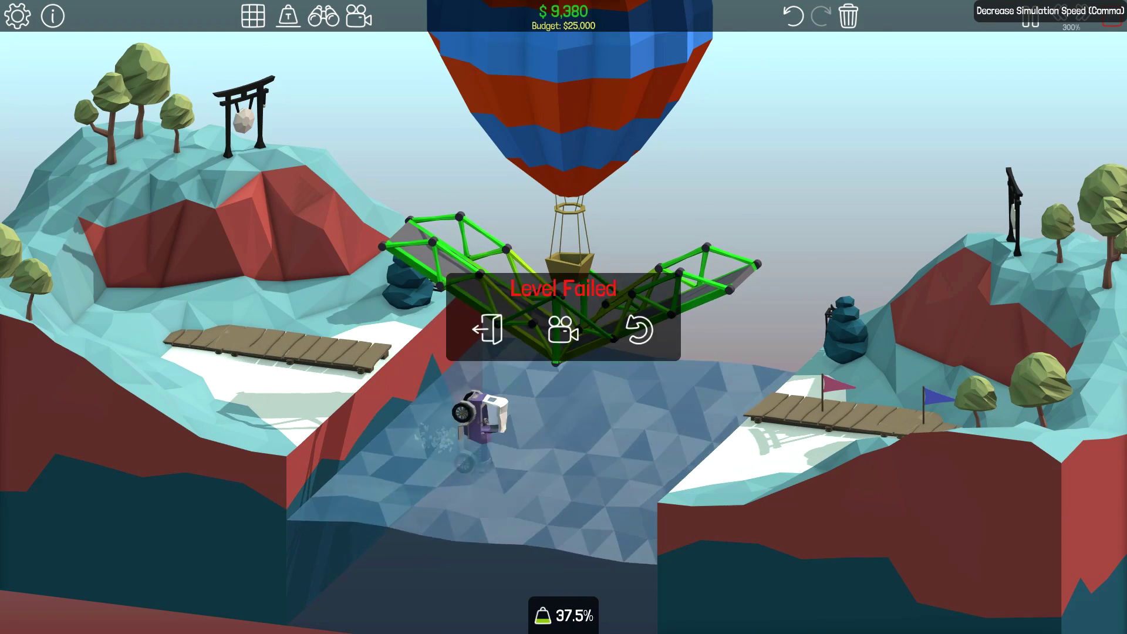
pyautogui.press('space')
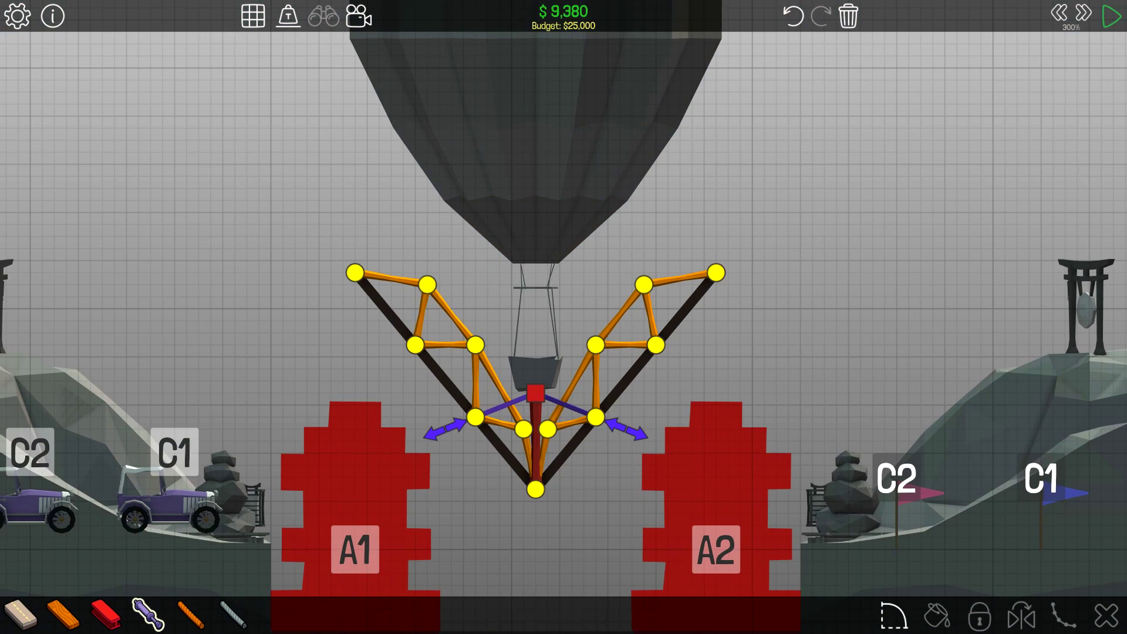
# - Replace the two lower hydraulic pistons with two attached to the upper truss joints
pyautogui.click(626, 428)
pyautogui.press('Delete')
pyautogui.click(446, 428)
pyautogui.press('Delete')
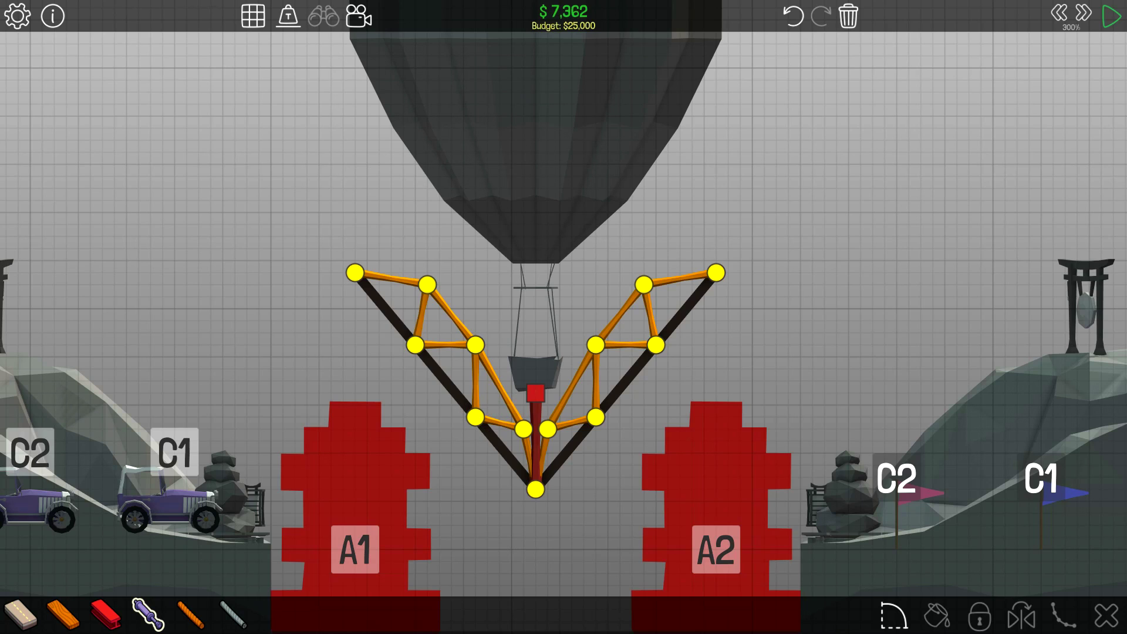
pyautogui.moveTo(535, 394)
pyautogui.mouseDown()
pyautogui.moveTo(656, 345)
pyautogui.moveTo(413, 345)
pyautogui.mouseUp()
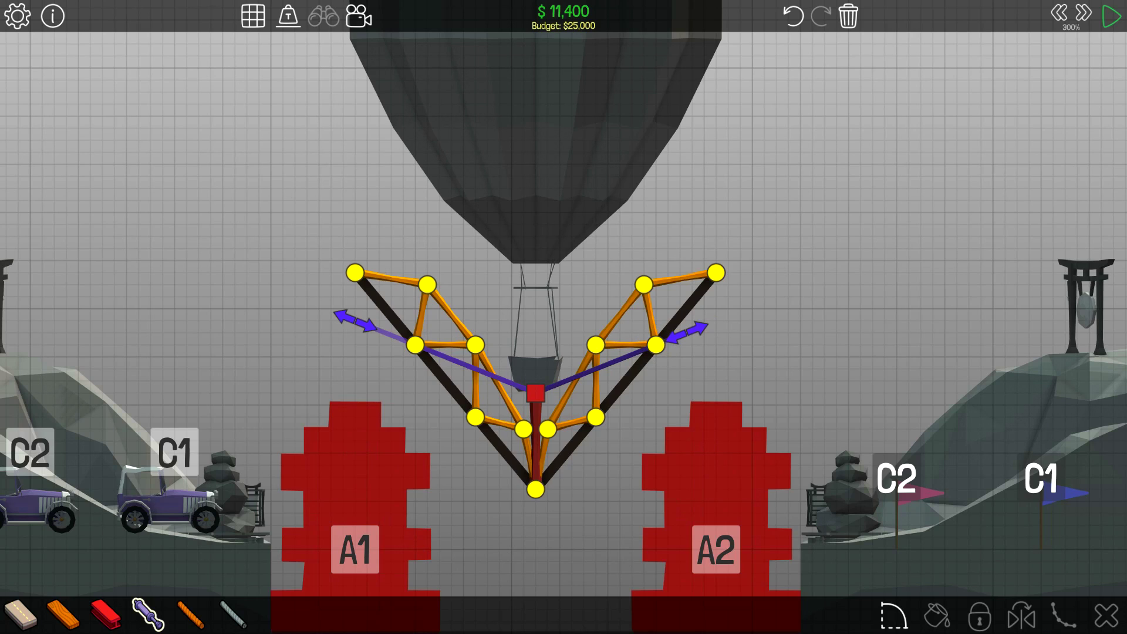
# - Delete the right diagonal, add a left-truss hydraulic, test at $13,224, and select everything
pyautogui.click(619, 314)
pyautogui.press('Delete')
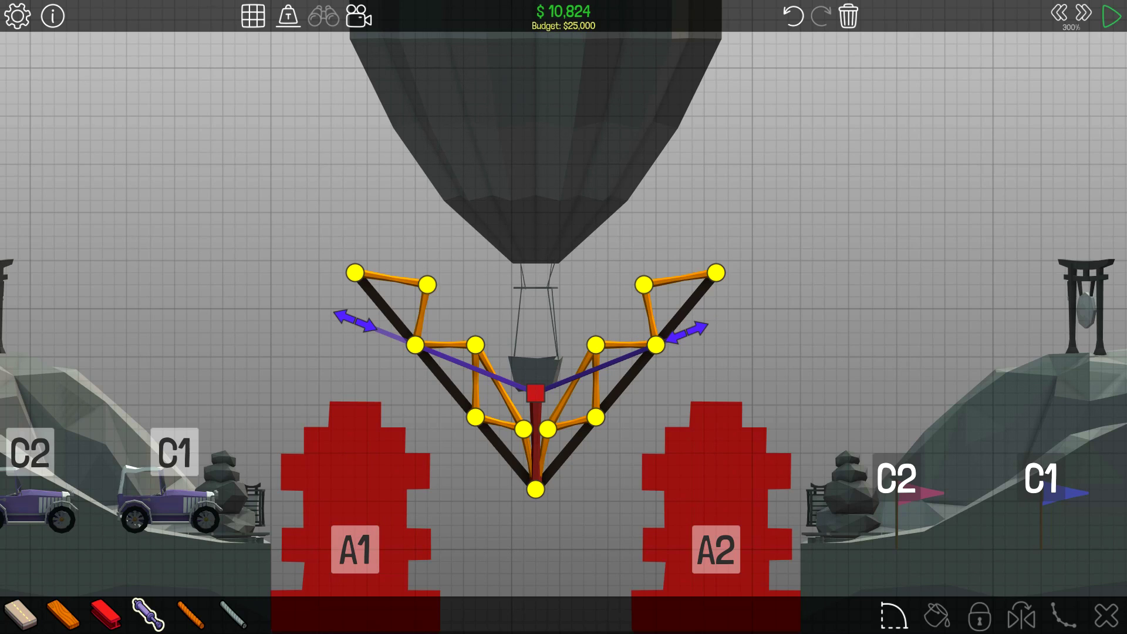
pyautogui.moveTo(475, 344); pyautogui.dragTo(427, 284)
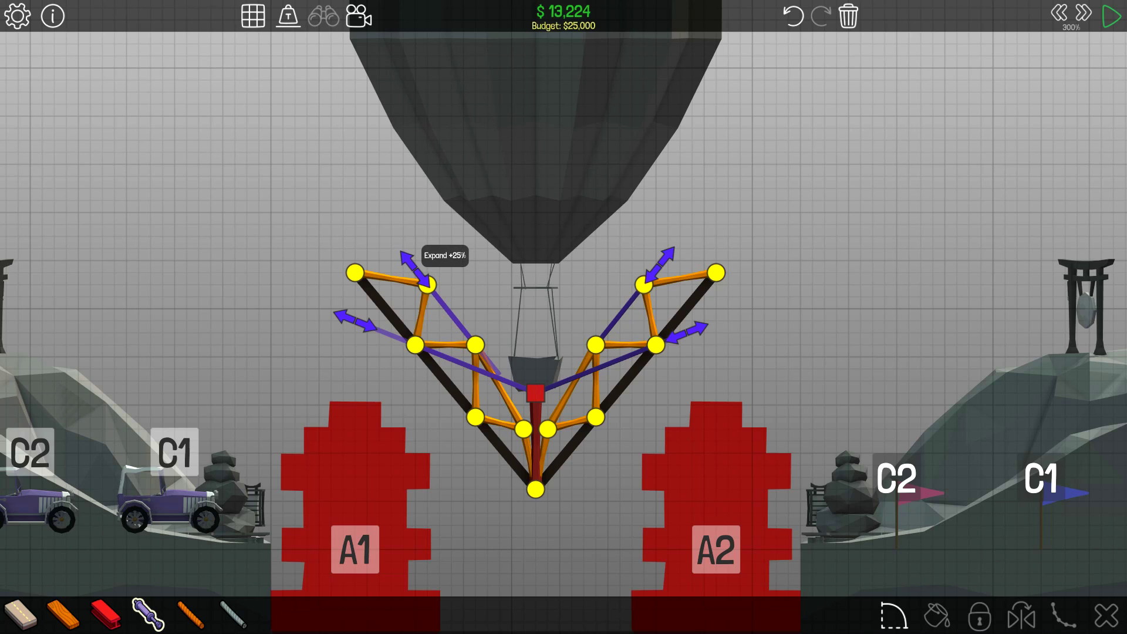
pyautogui.press('space')
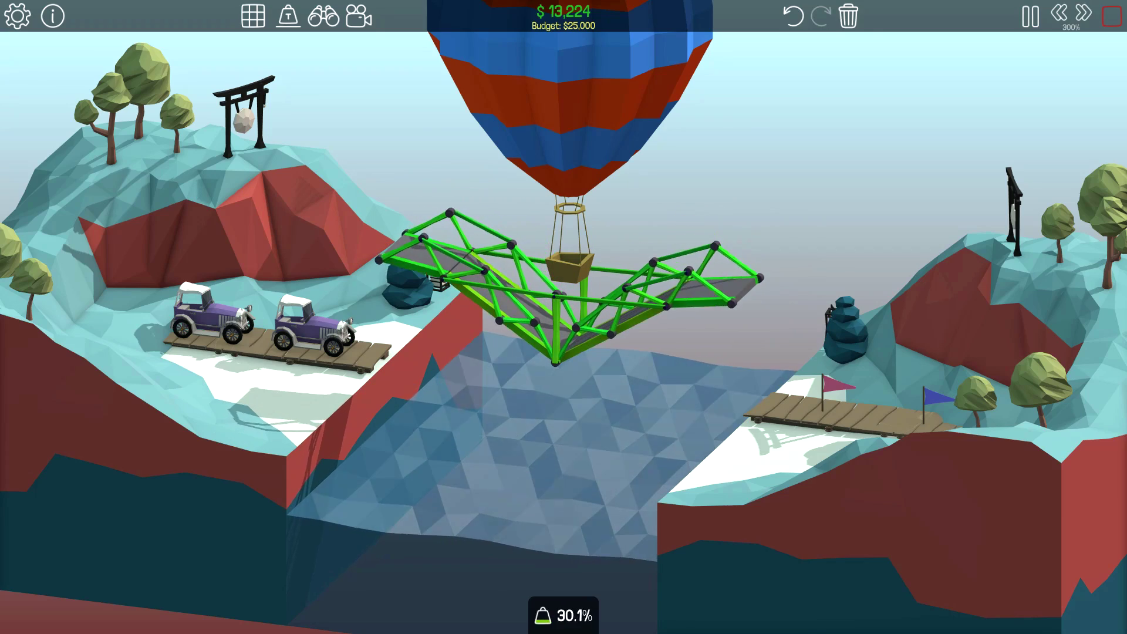
pyautogui.press('space')
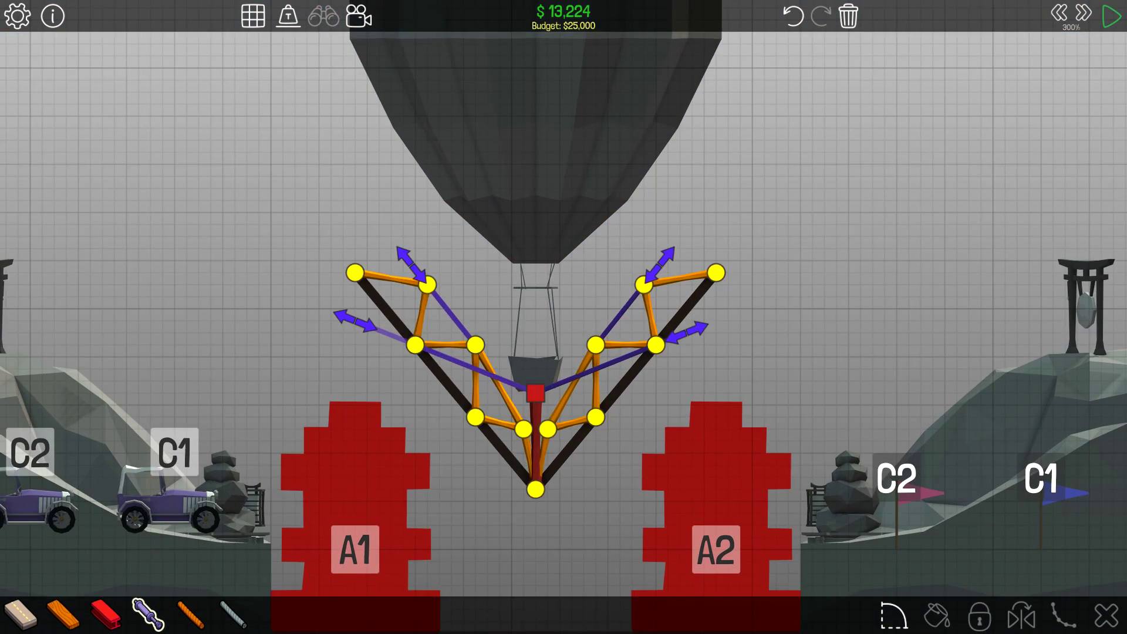
pyautogui.hotkey('ctrl', 'a')
# - Delete the old bridge, hang a beam from the balloon, and lay road up-left toward A1
pyautogui.press('Delete')
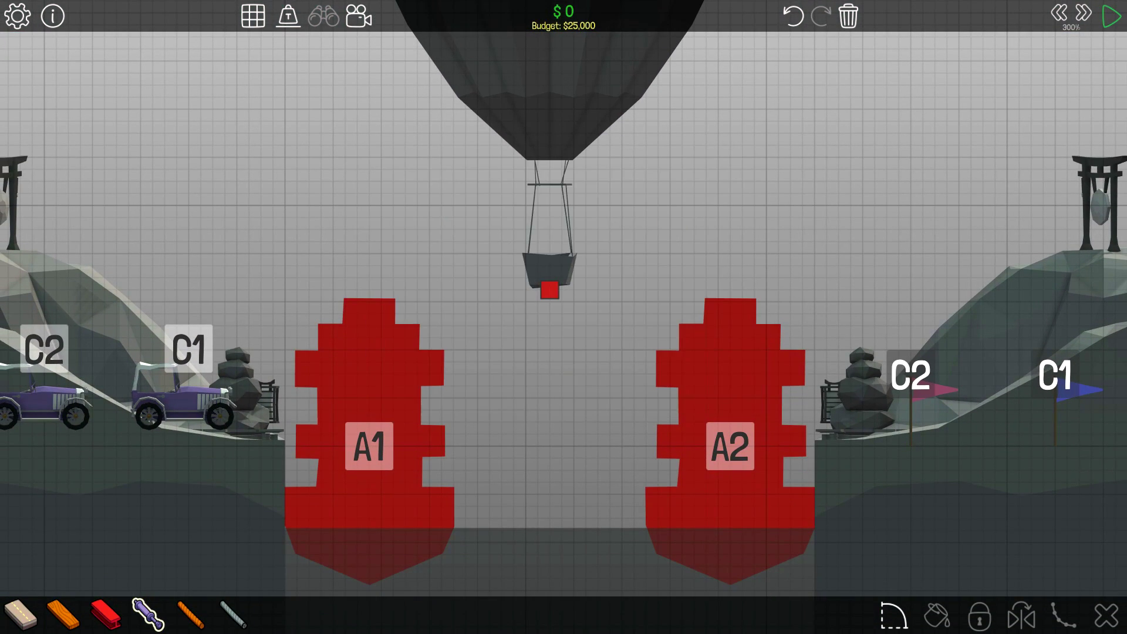
pyautogui.moveTo(549, 290); pyautogui.dragTo(549, 386)
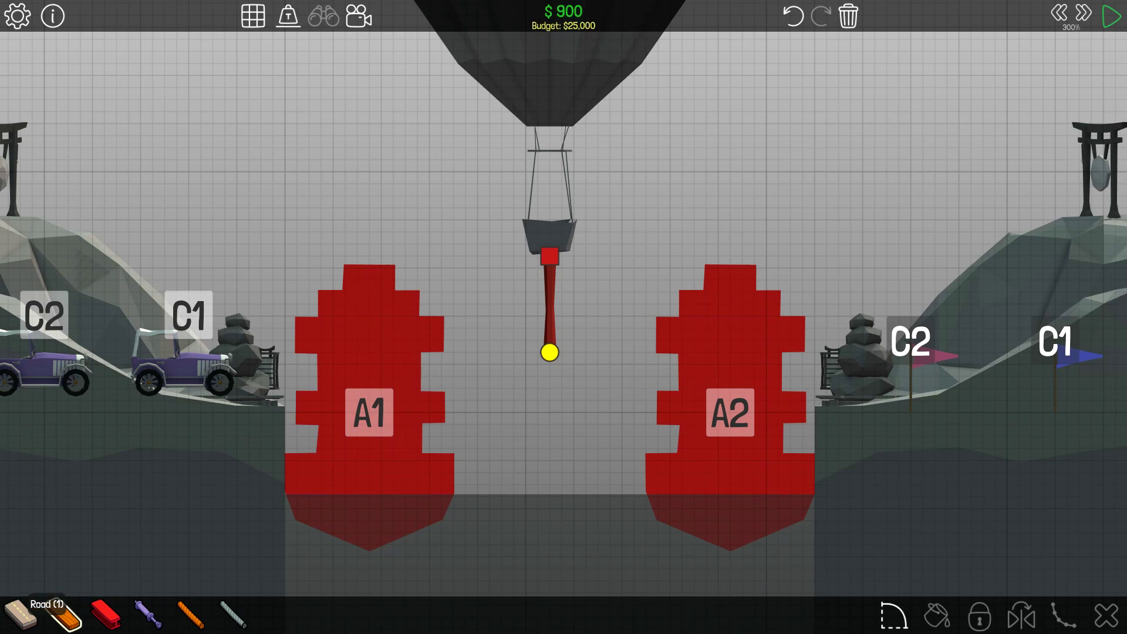
pyautogui.moveTo(549, 352); pyautogui.dragTo(472, 297)
pyautogui.moveTo(472, 296)
pyautogui.mouseDown()
pyautogui.moveTo(395, 239)
pyautogui.moveTo(305, 205)
pyautogui.mouseUp()
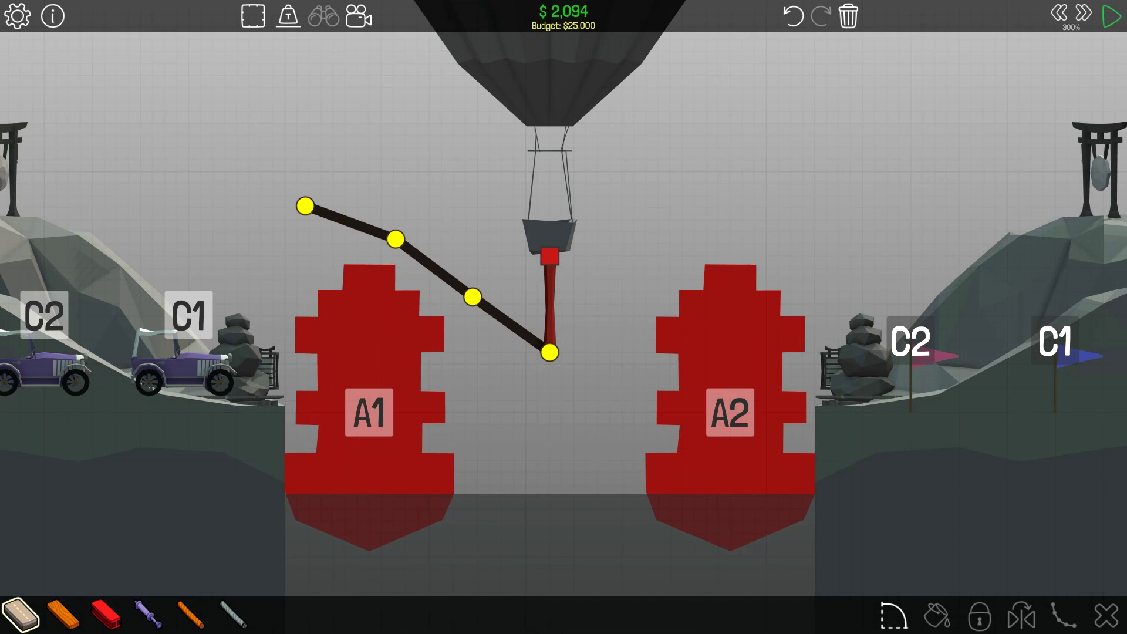
pyautogui.click(549, 353)
# - Lay the right road section from the bottom joint up toward A2
pyautogui.click(626, 297)
pyautogui.click(703, 239)
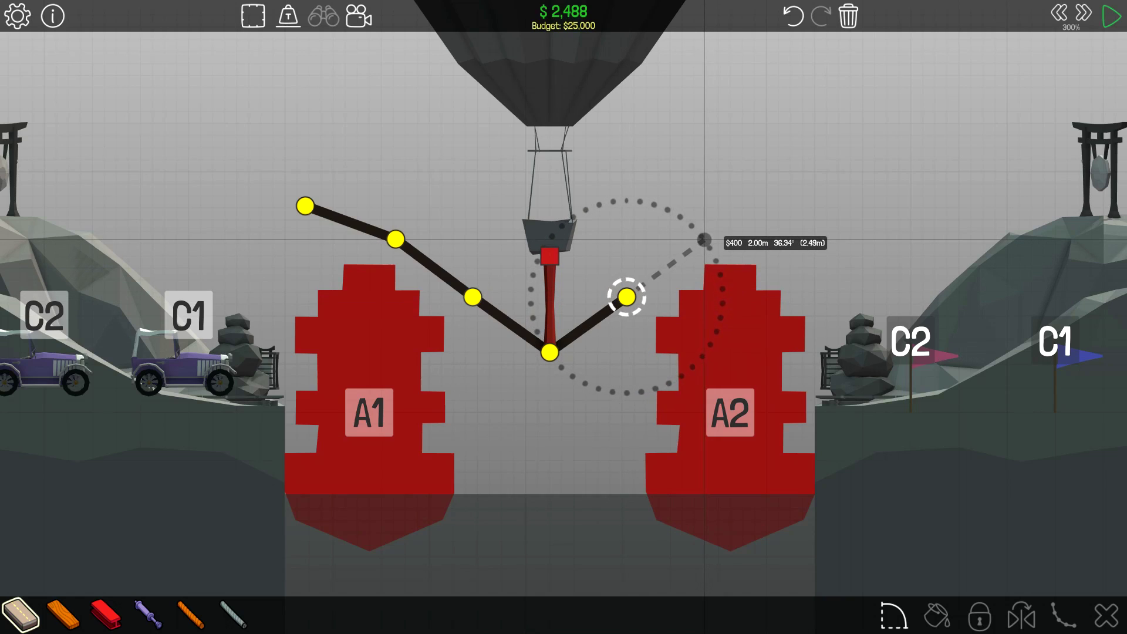
pyautogui.click(794, 214)
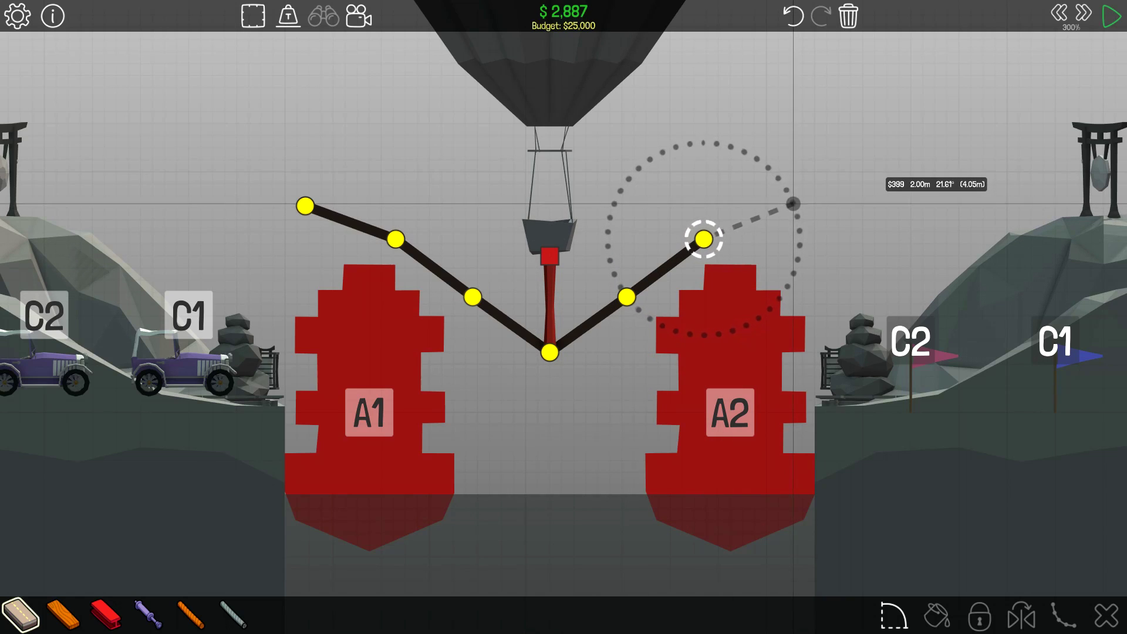
pyautogui.rightClick(883, 170)
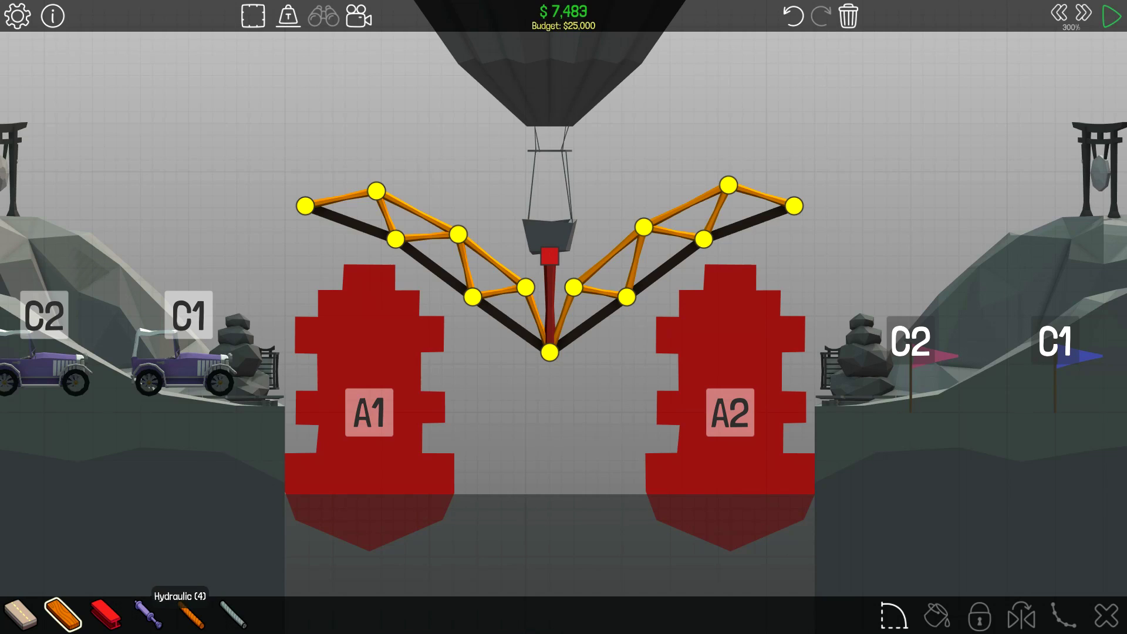
# - Add two centre-anchor hydraulics to both trusses and simulate until Level Complete at $12,311
pyautogui.click(550, 257)
pyautogui.click(396, 239)
pyautogui.rightClick(476, 247)
pyautogui.click(549, 256)
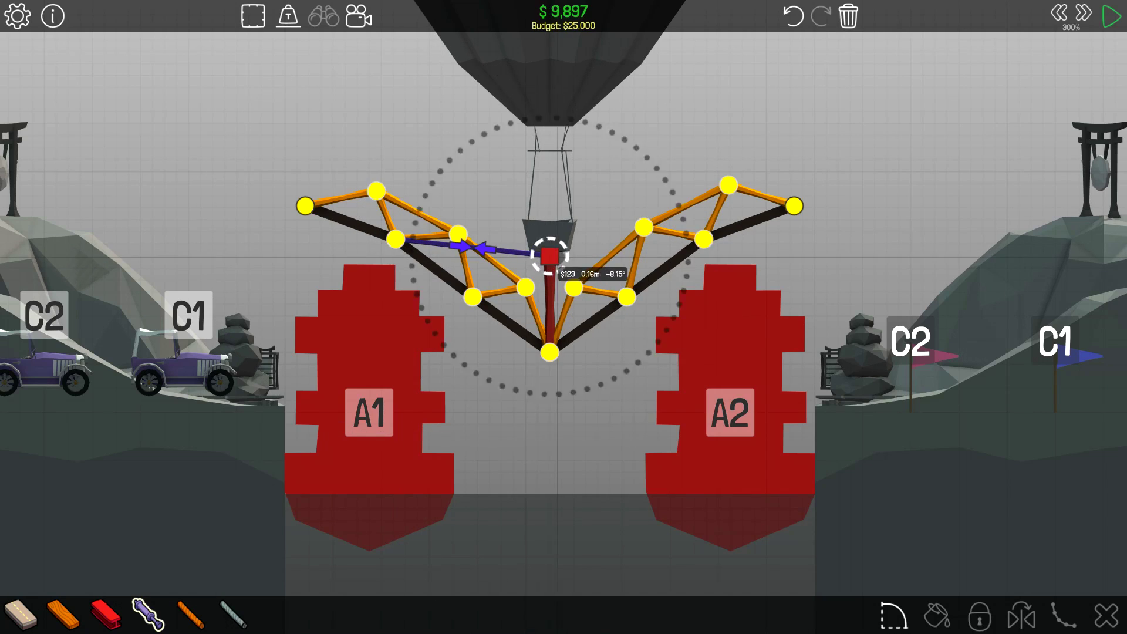
pyautogui.click(703, 238)
pyautogui.rightClick(702, 238)
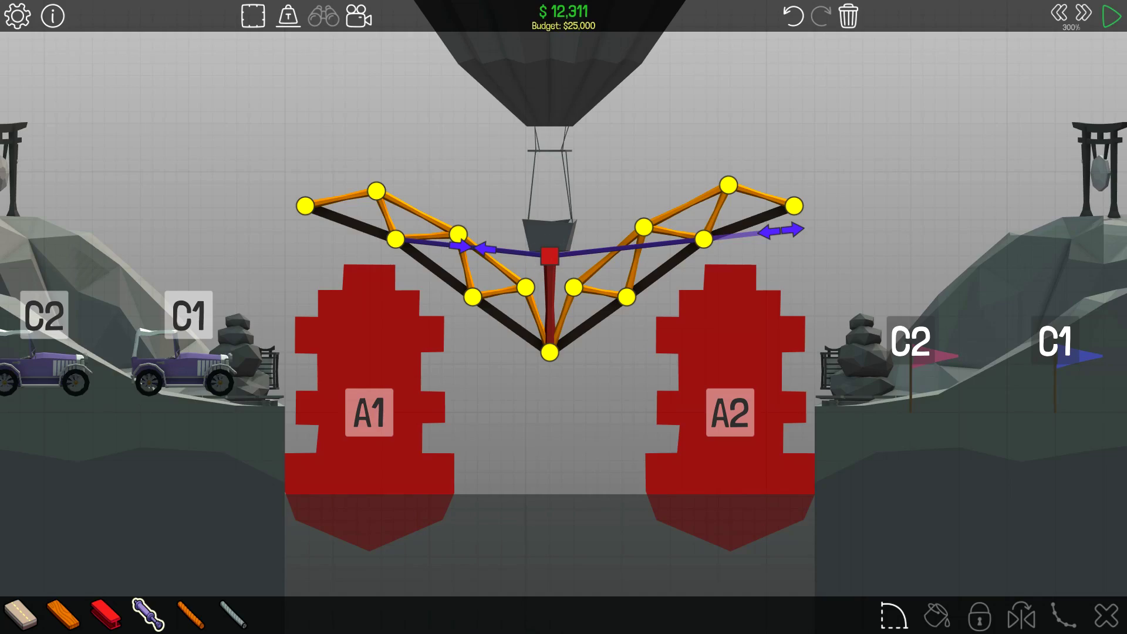
pyautogui.press('space')
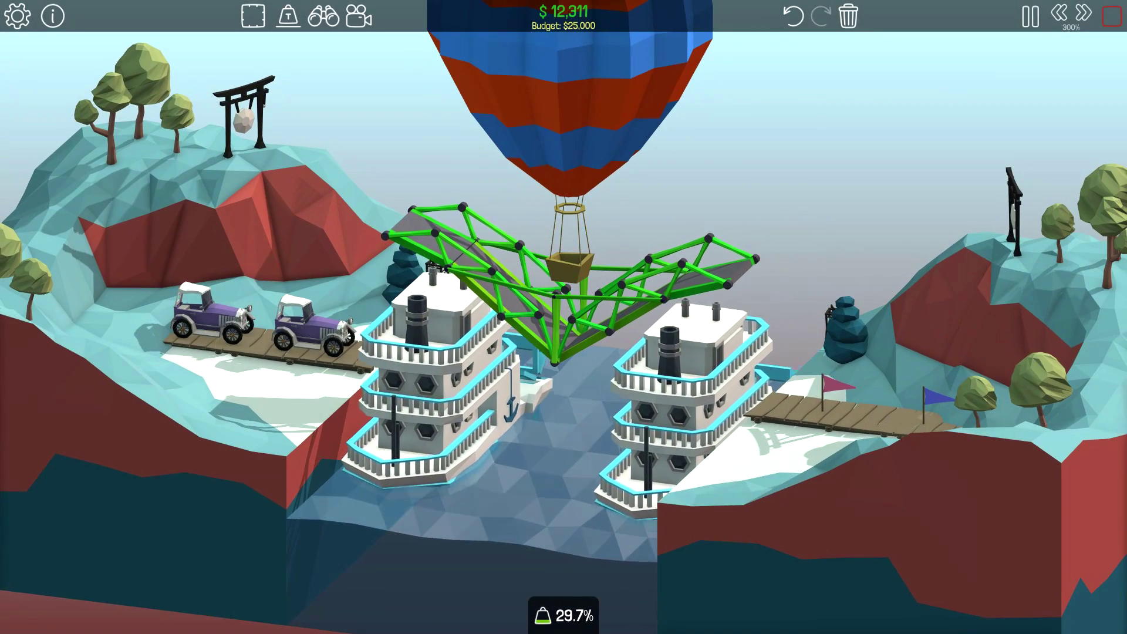
pyautogui.press('space')
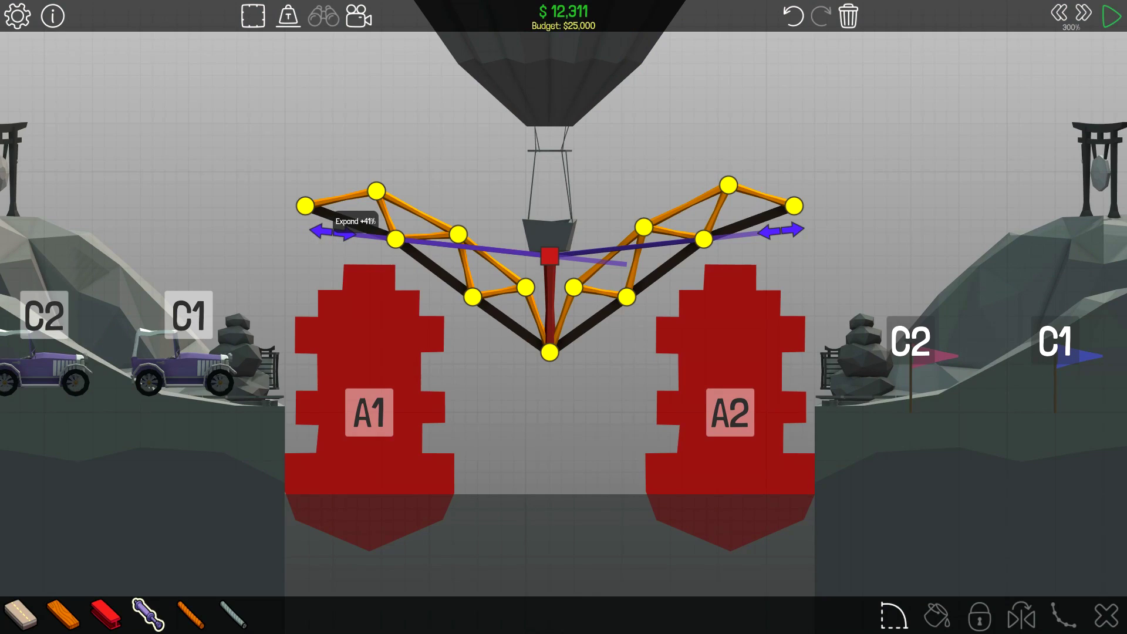
pyautogui.press('space')
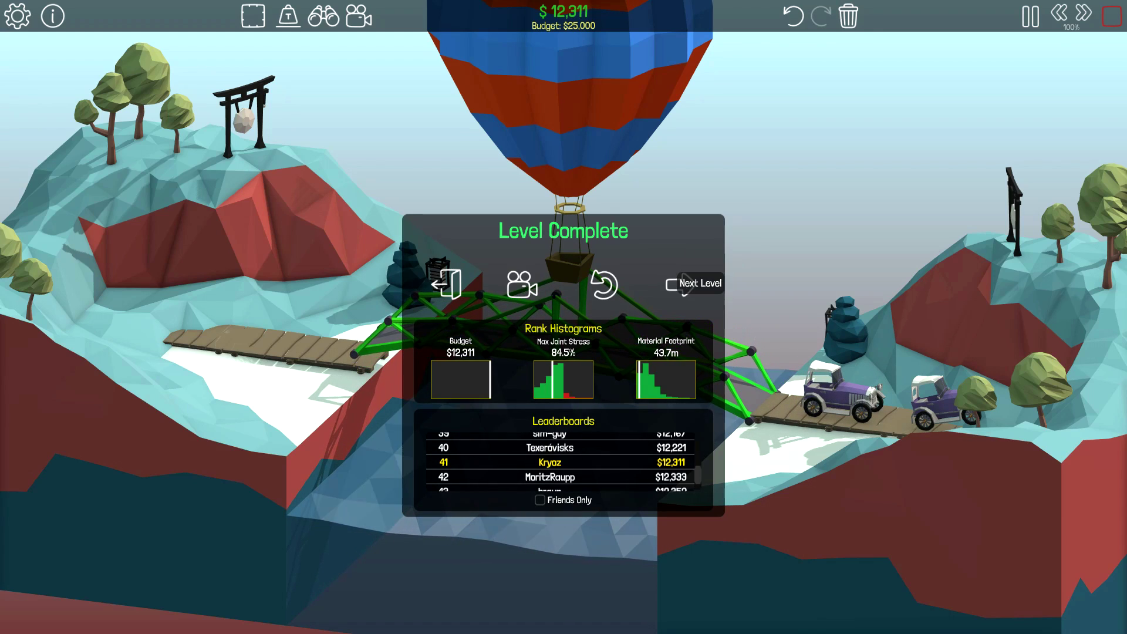
# - Continue to level 6-6 Only One and dismiss its introduction
pyautogui.click(685, 286)
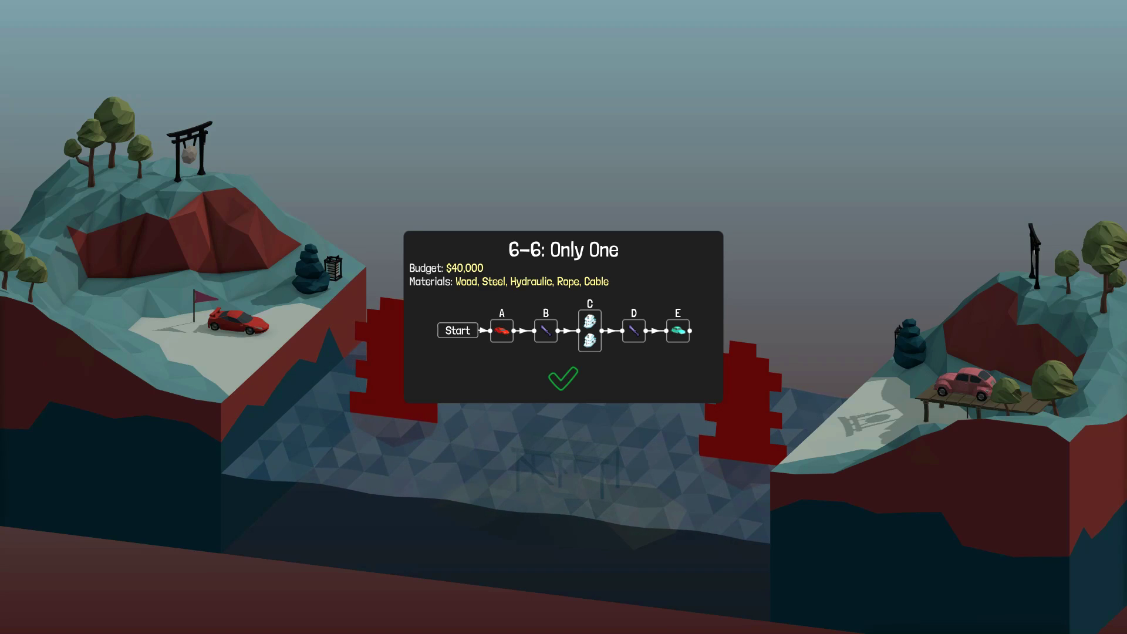
pyautogui.click(563, 379)
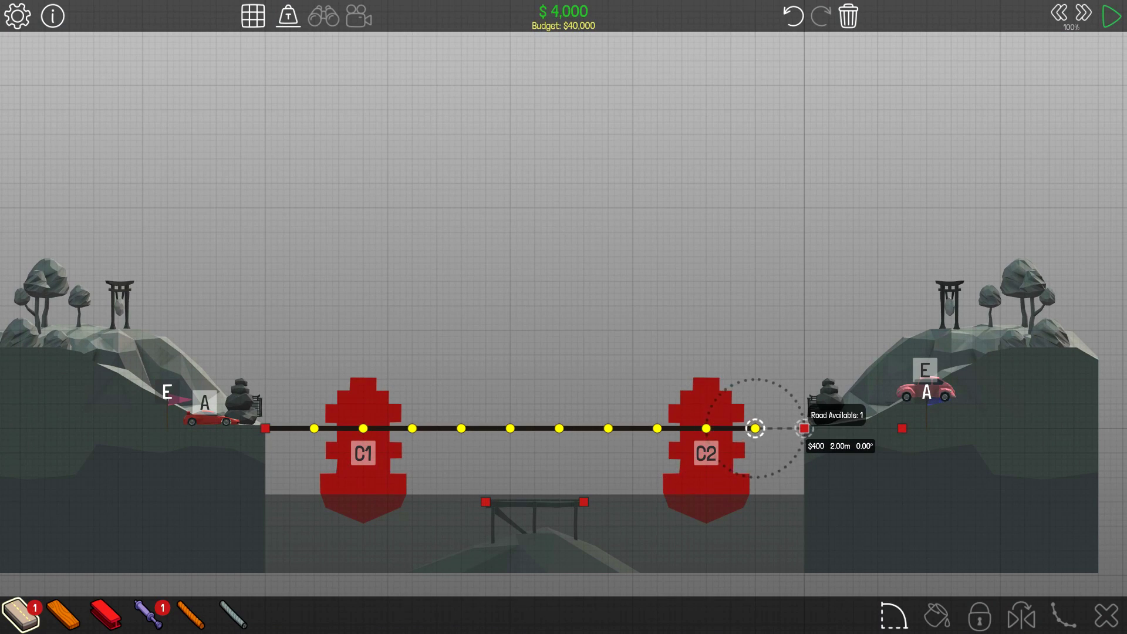
# - Connect the road to the right shore anchor and add a wooden zigzag truss above C1
pyautogui.click(804, 428)
pyautogui.scroll(3, 658, 422)
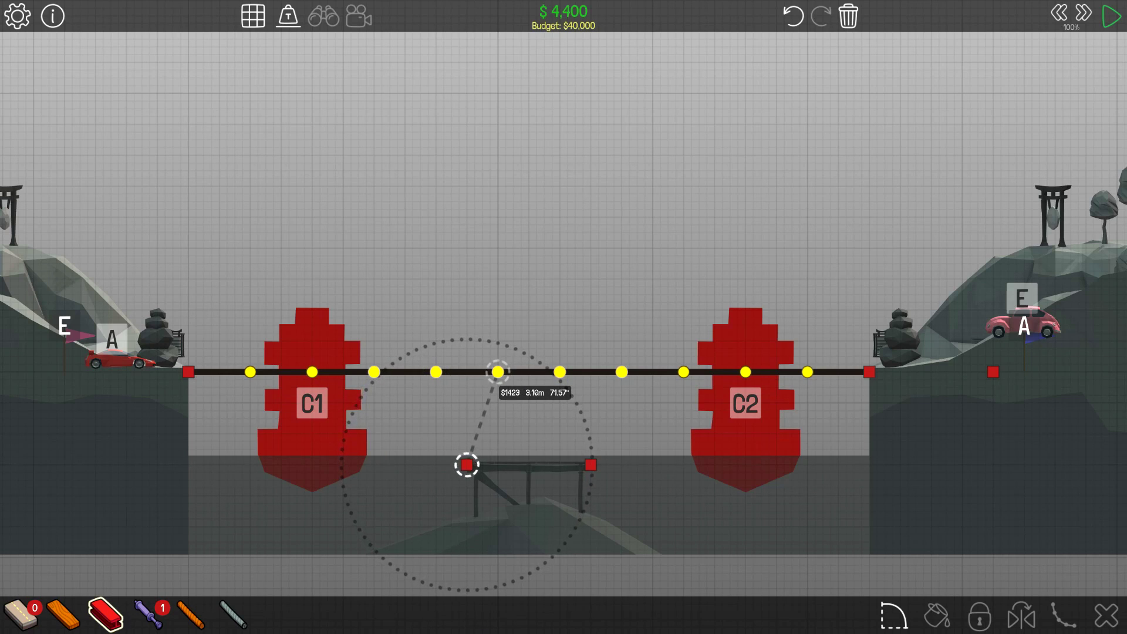
pyautogui.click(250, 372)
pyautogui.click(280, 328)
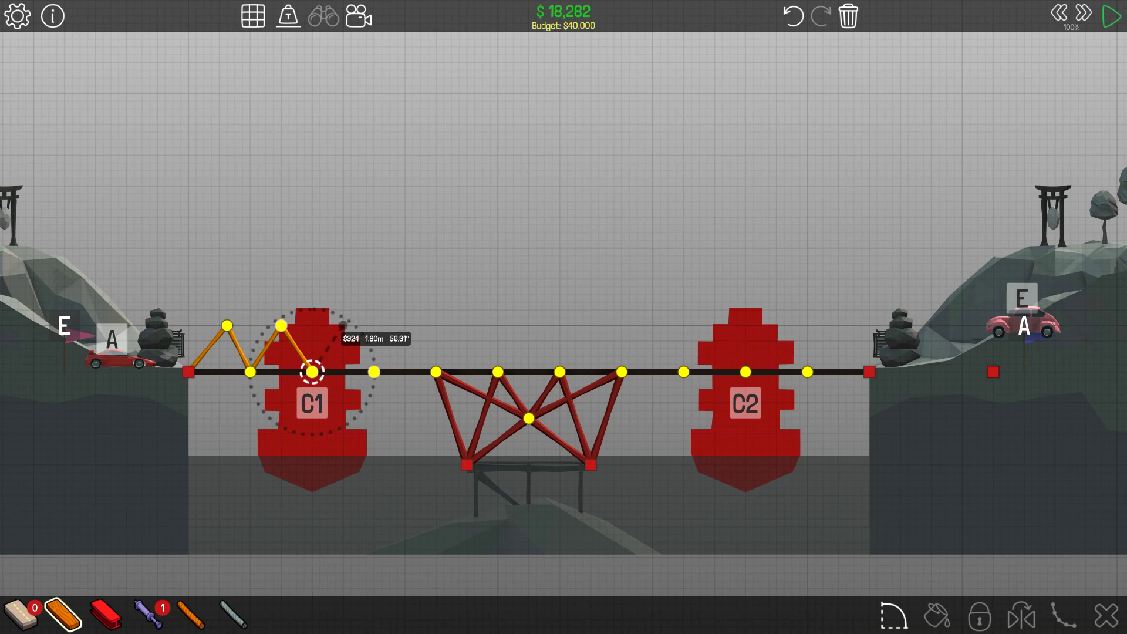
pyautogui.click(343, 316)
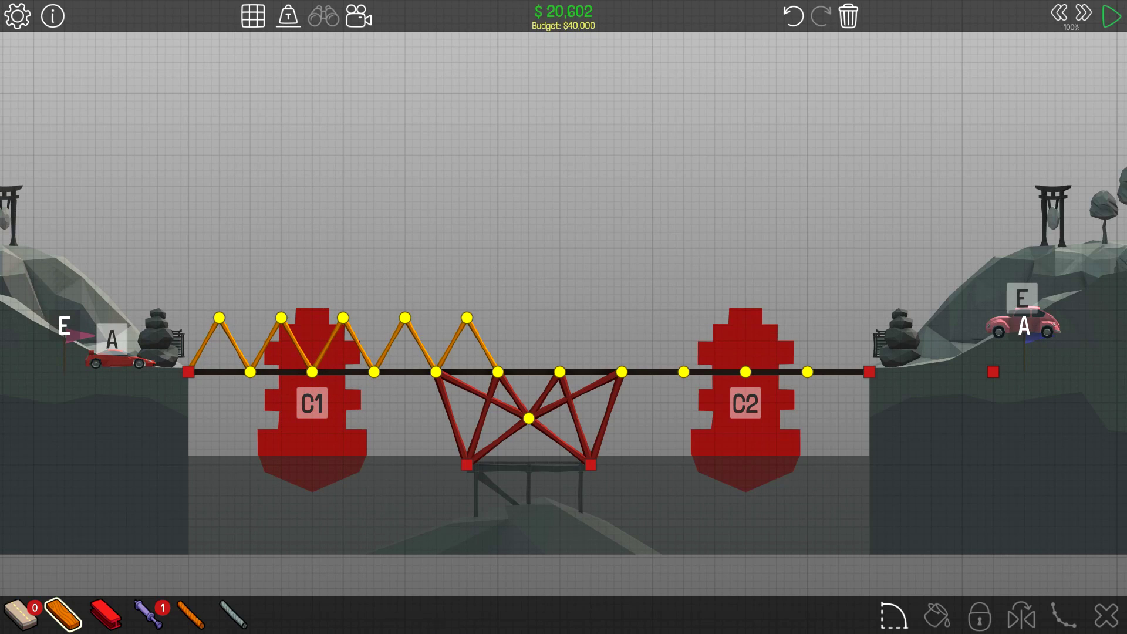
# - Add a wooden triangle truss on the central road section
pyautogui.click(559, 372)
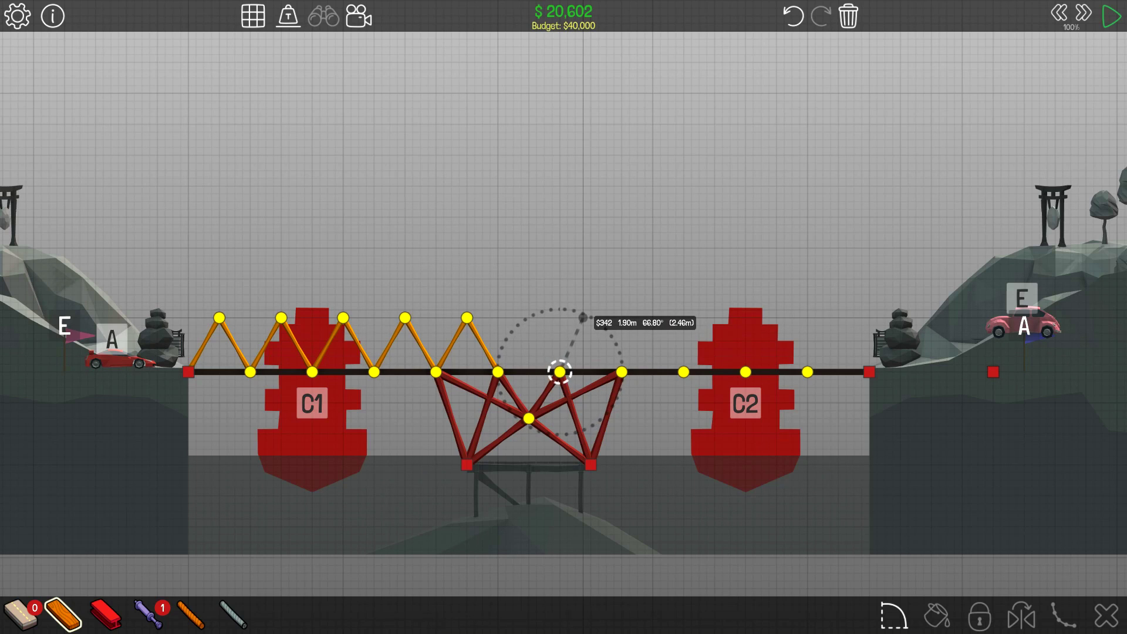
pyautogui.click(589, 317)
pyautogui.click(621, 372)
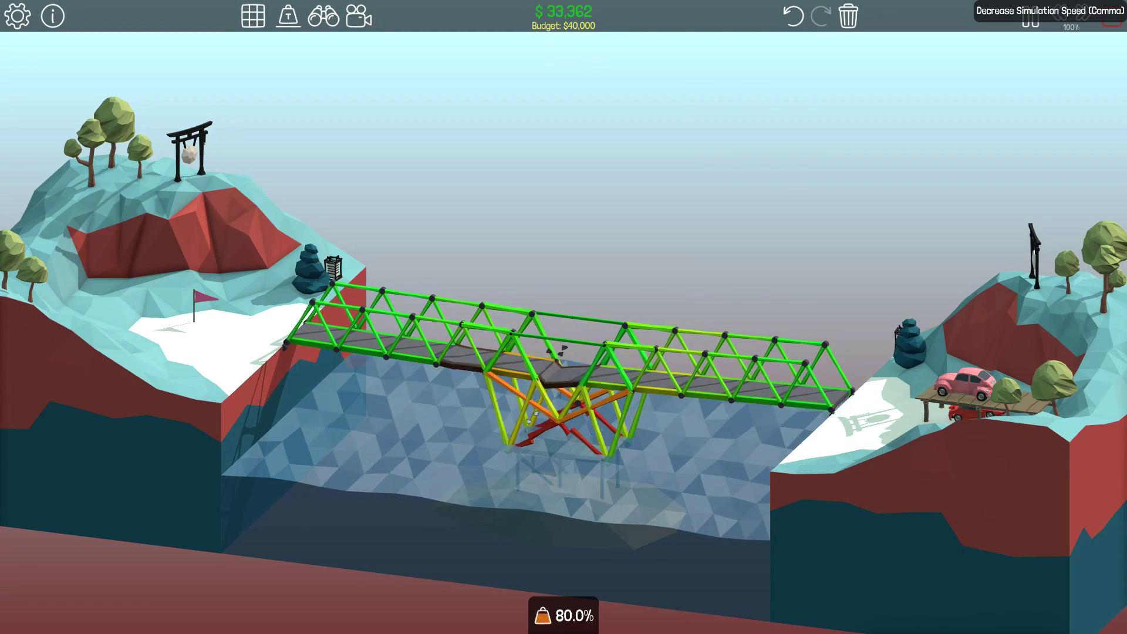
pyautogui.scroll(-4, 563, 264)
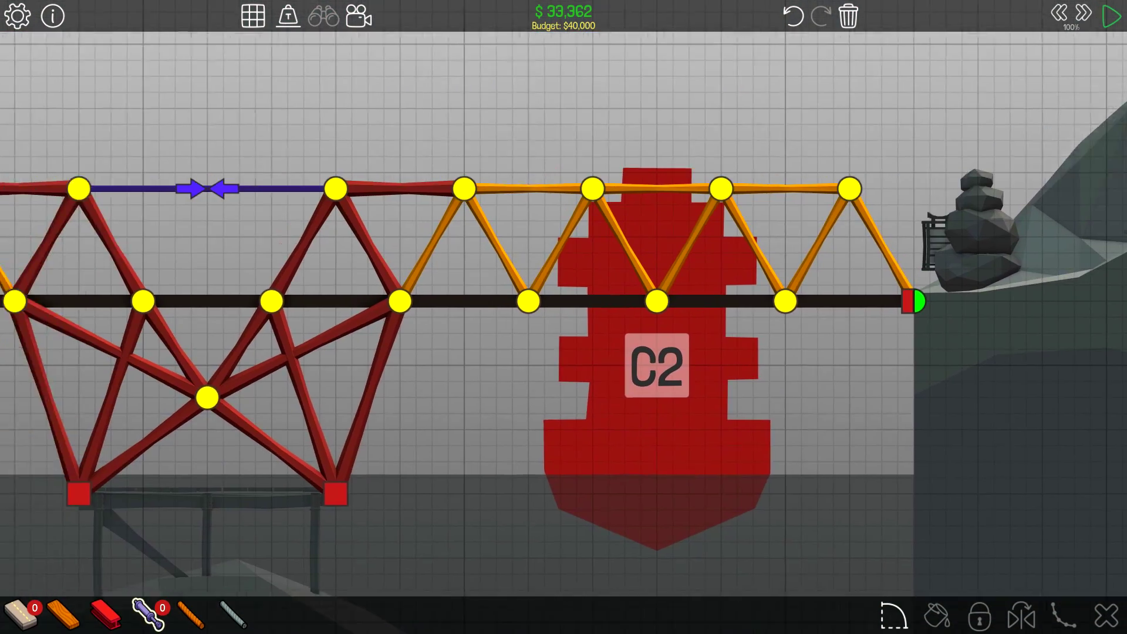
pyautogui.scroll(-3, 564, 264)
pyautogui.scroll(-3, 563, 264)
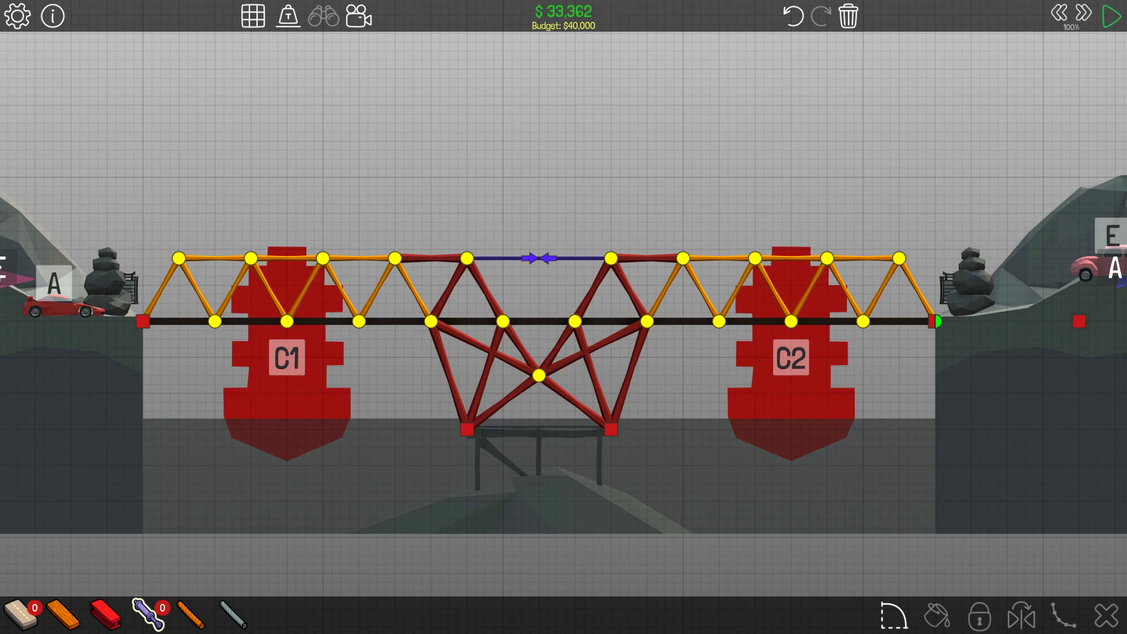
# - Add a two-member steel V under the left road anchor and rerun the test, raising cost to $39,541
pyautogui.moveTo(563, 440); pyautogui.dragTo(595, 417)
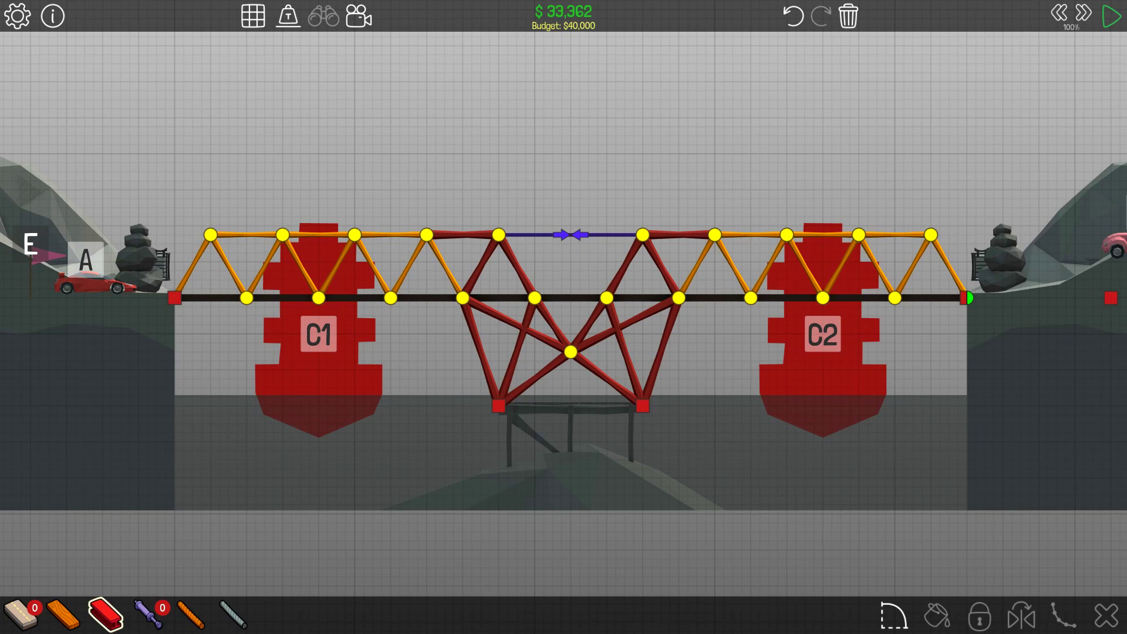
pyautogui.moveTo(247, 297); pyautogui.dragTo(192, 379)
pyautogui.moveTo(174, 299)
pyautogui.mouseDown()
pyautogui.moveTo(192, 379)
pyautogui.moveTo(179, 400)
pyautogui.mouseUp()
pyautogui.click(246, 235)
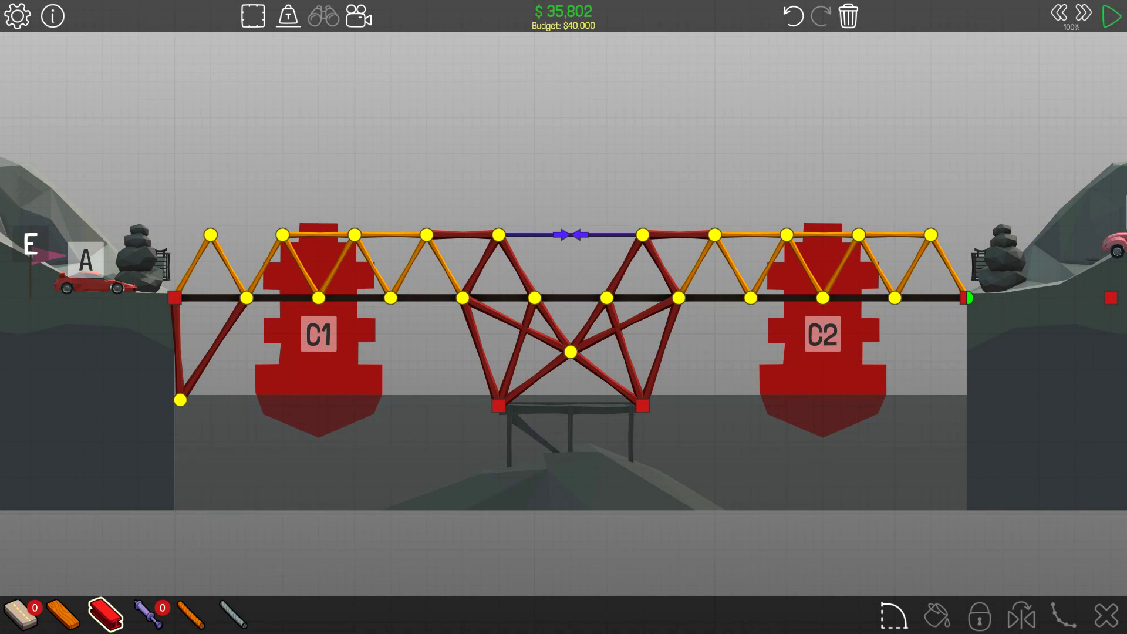
pyautogui.press('space')
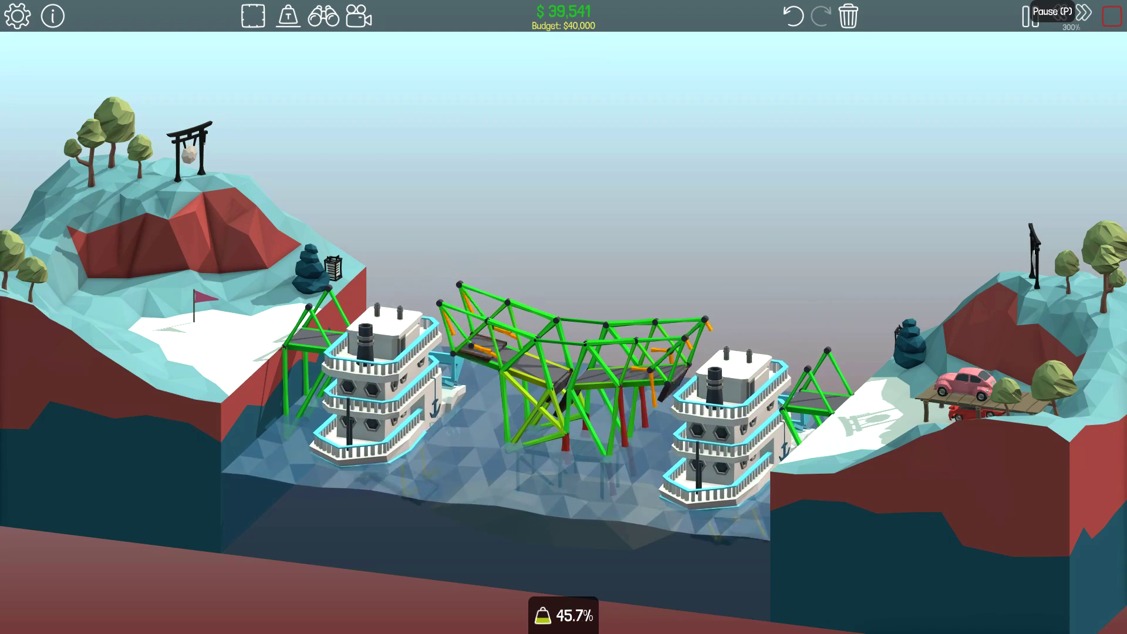
# - Add a member to the drawbridge truss and run a test
pyautogui.press('space')
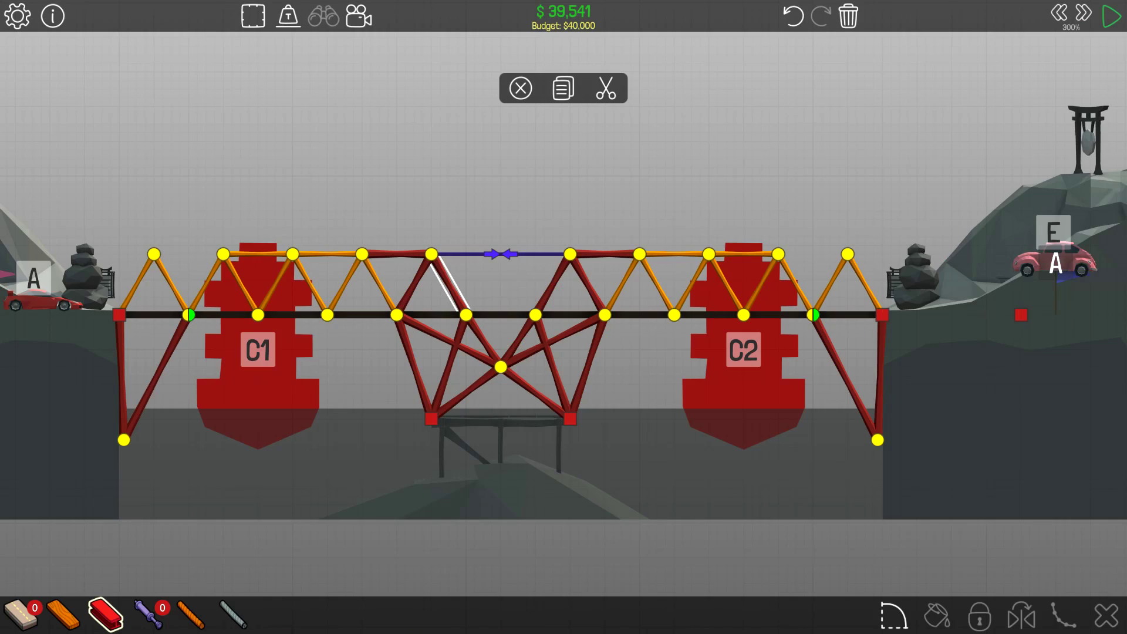
pyautogui.click(569, 256)
pyautogui.press('space')
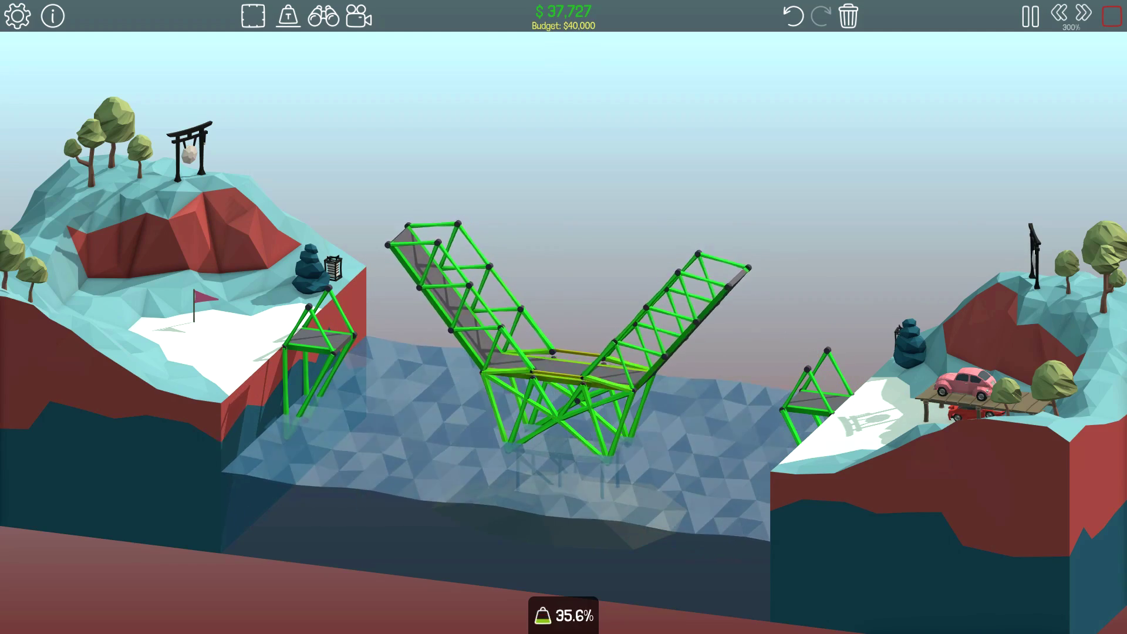
pyautogui.press('space')
pyautogui.press('space')
pyautogui.scroll(2, 563, 317)
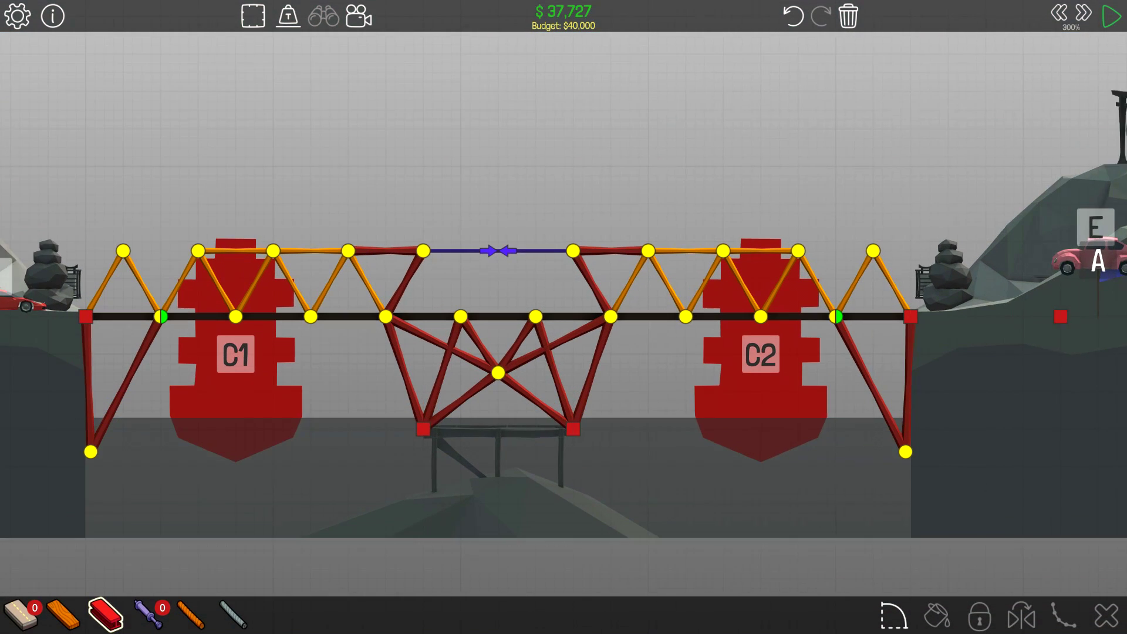
pyautogui.scroll(2, 564, 317)
# - Retest the $37,727 drawbridge at normal speed
pyautogui.moveTo(564, 317); pyautogui.dragTo(576, 323)
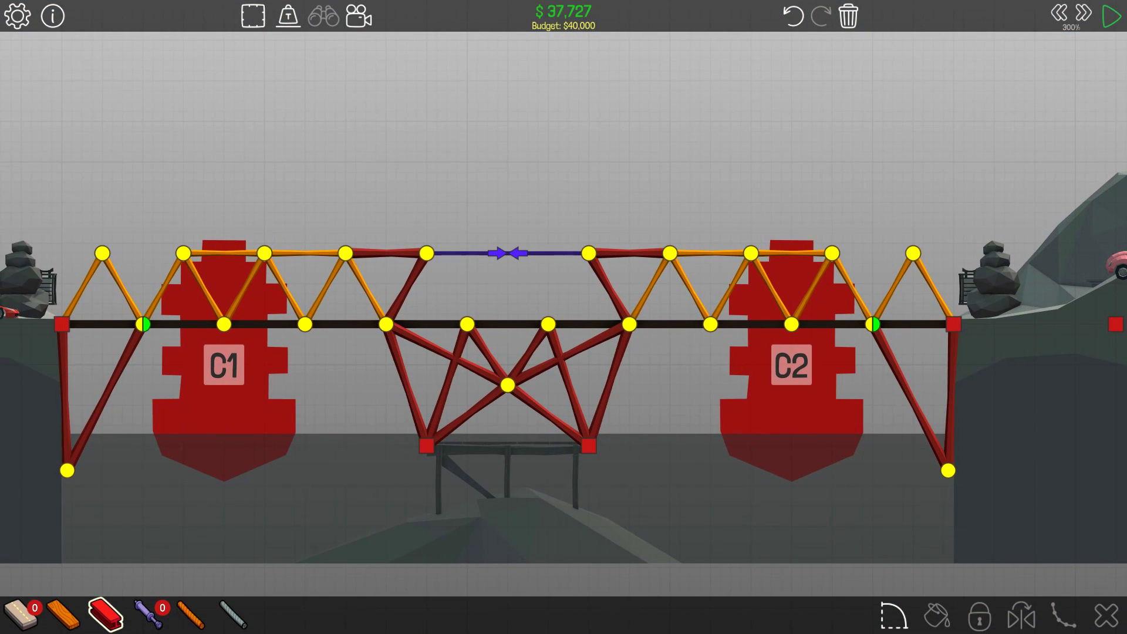
pyautogui.press('space')
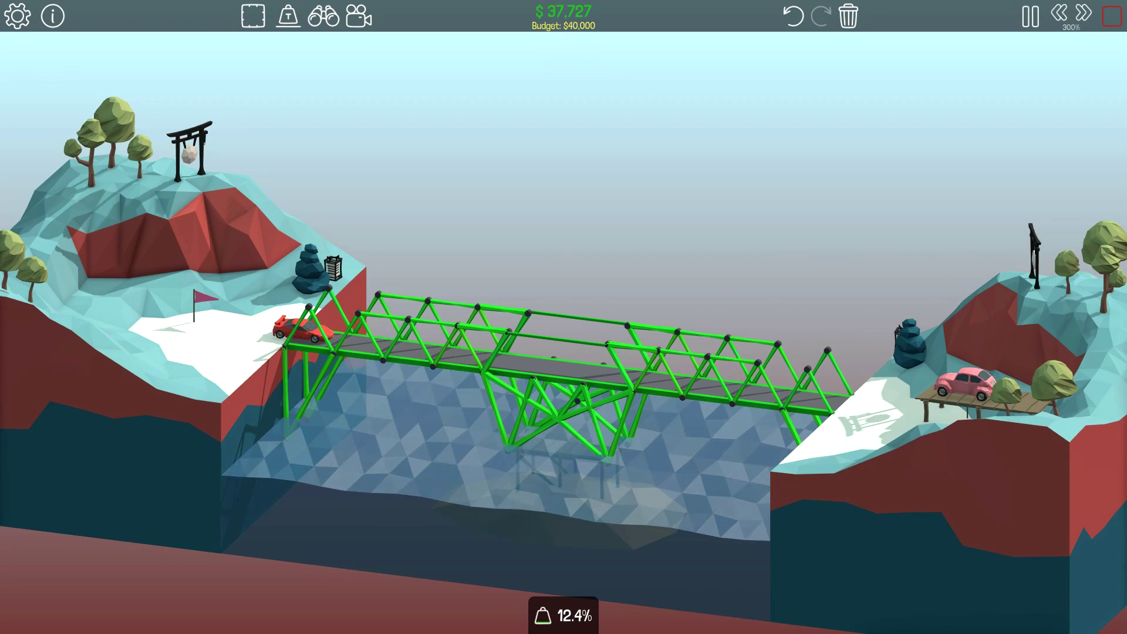
pyautogui.press(',')
pyautogui.press(',')
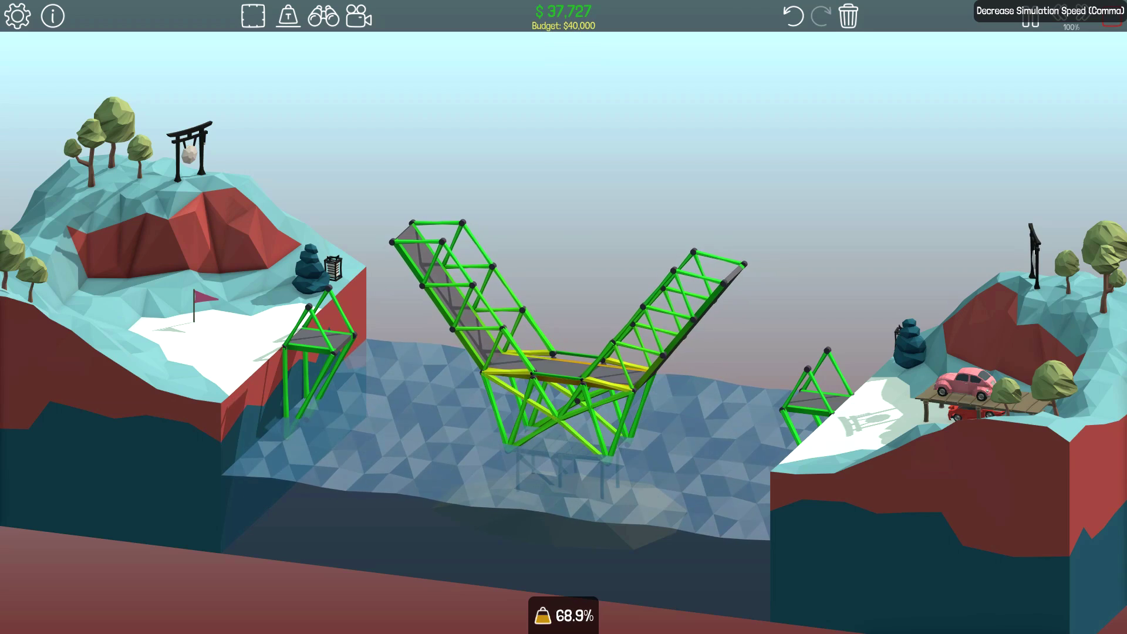
pyautogui.press('space')
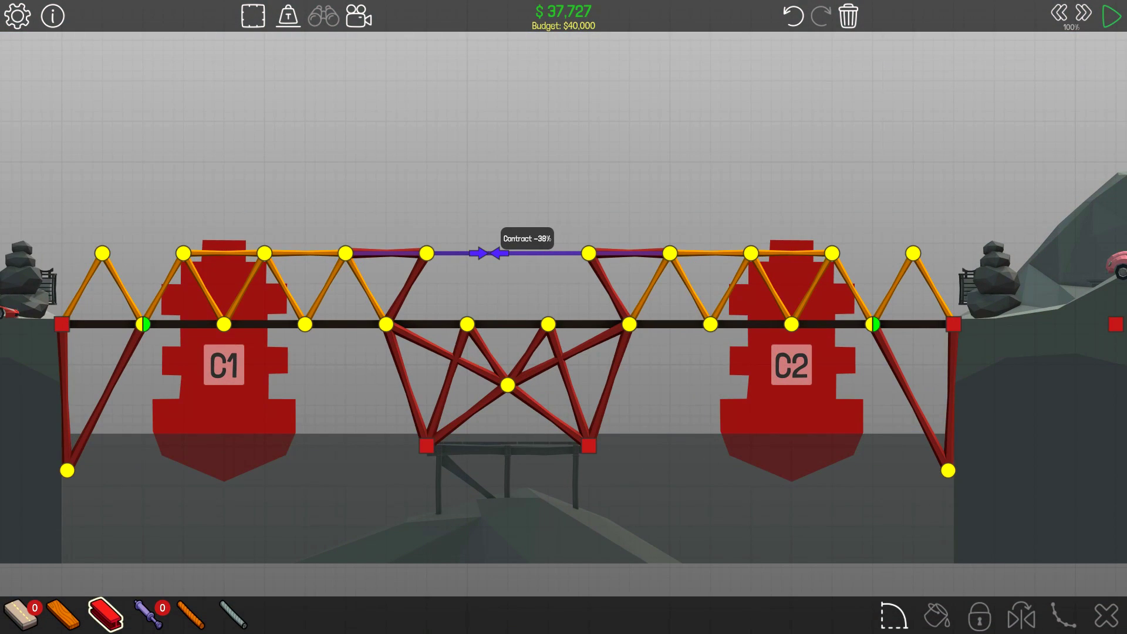
# - Keep retesting at fast and normal speeds until the boats pass and the car starts crossing
pyautogui.press('space')
pyautogui.press('.')
pyautogui.press('.')
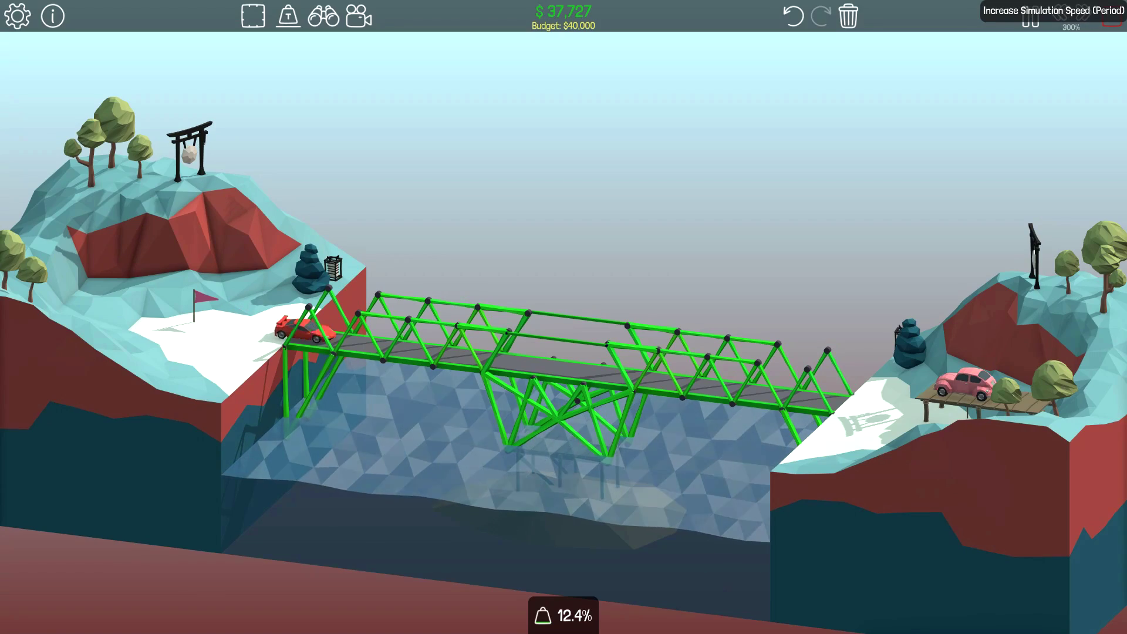
pyautogui.press(',')
pyautogui.press(',')
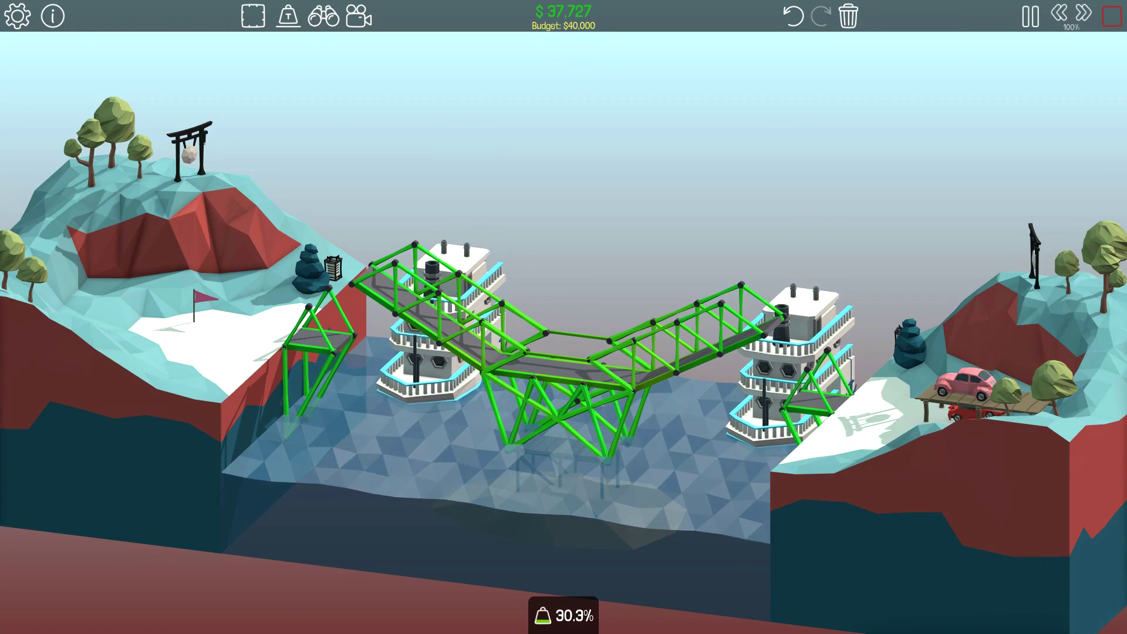
pyautogui.press('space')
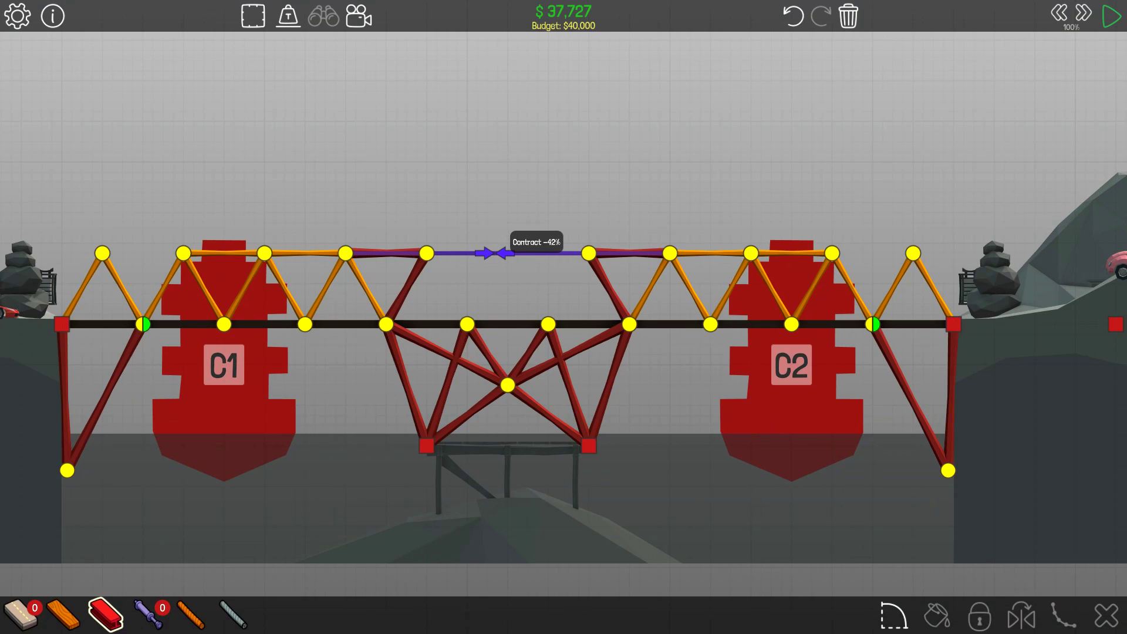
pyautogui.press('space')
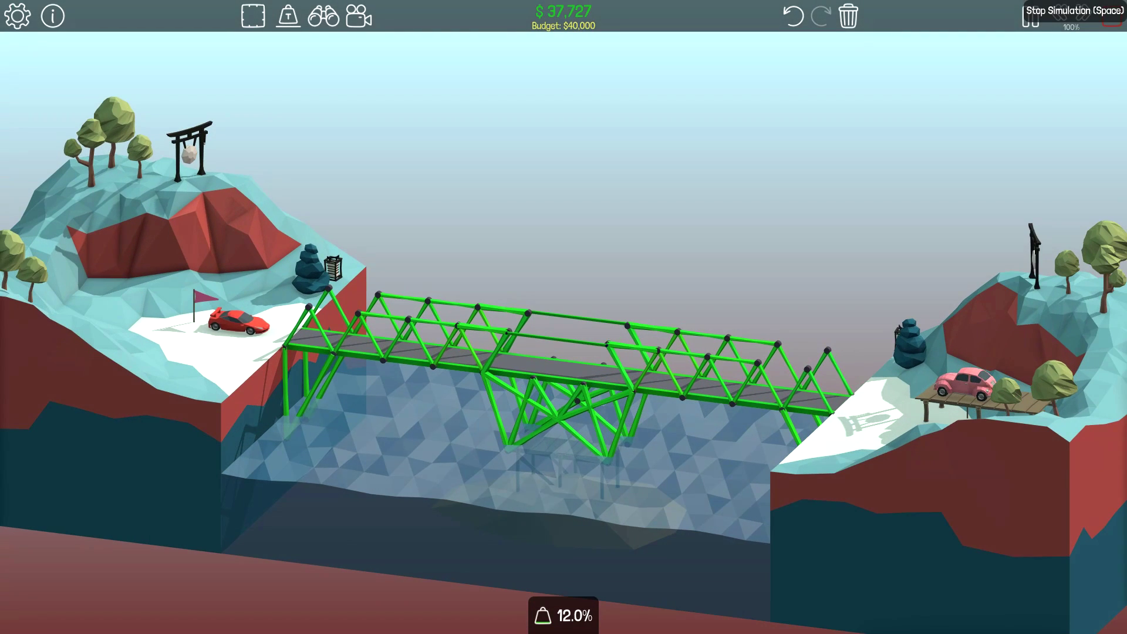
pyautogui.press('.')
pyautogui.press('.')
# - Watch the car reach the flag at normal speed, then advance past Level Complete
pyautogui.press(',')
pyautogui.press(',')
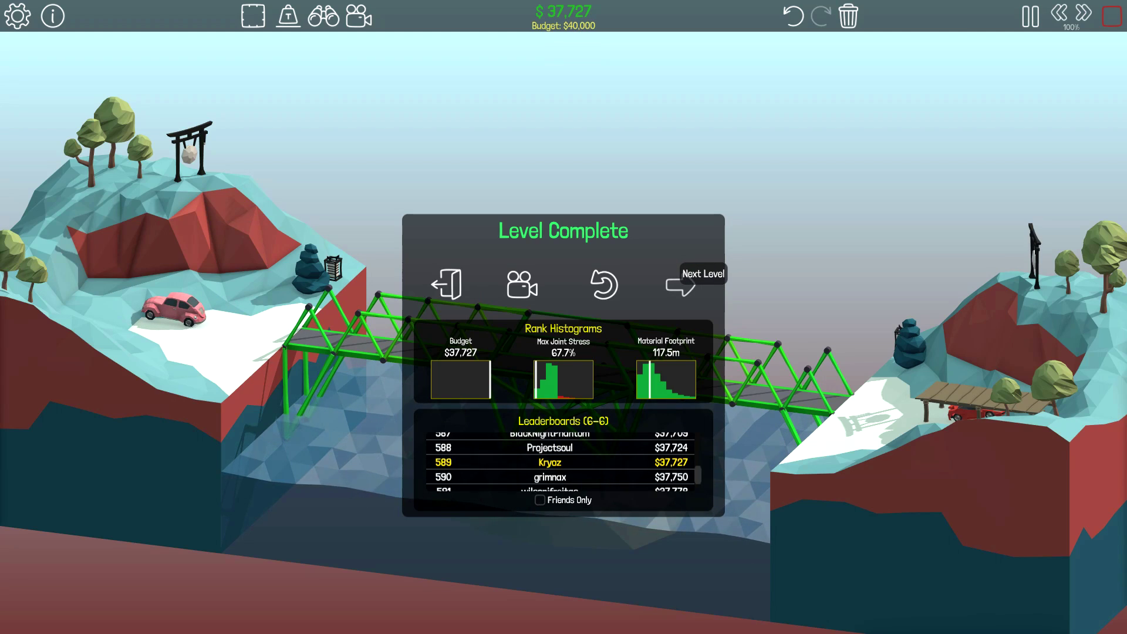
pyautogui.click(680, 284)
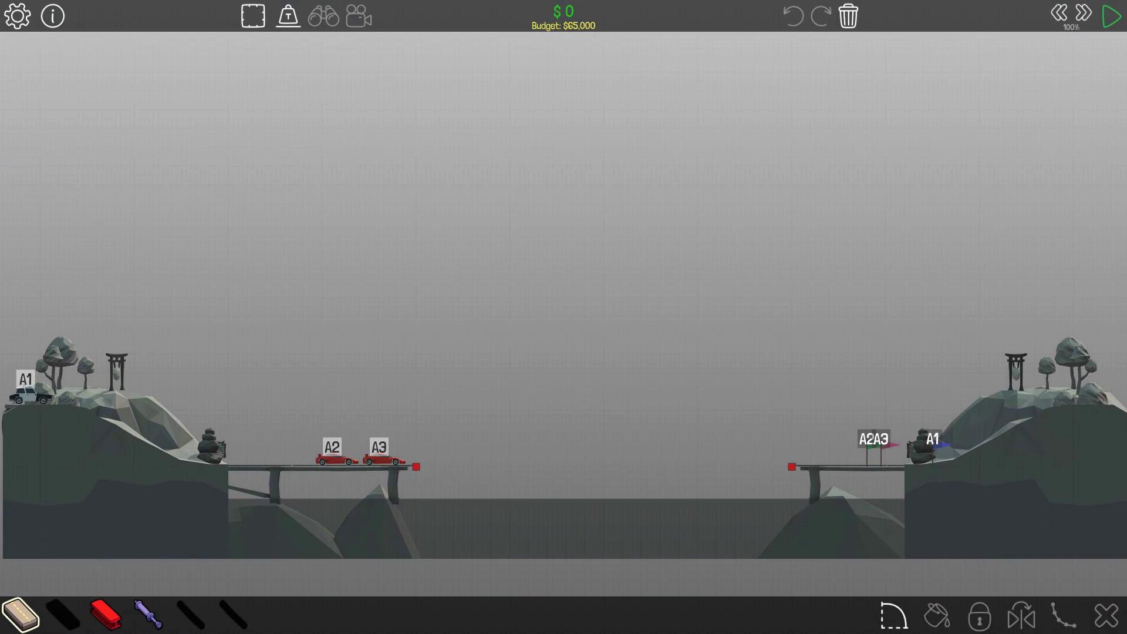
# - Review Hot Pursuit's level info: $65,000 budget, steel and hydraulic materials
pyautogui.click(52, 15)
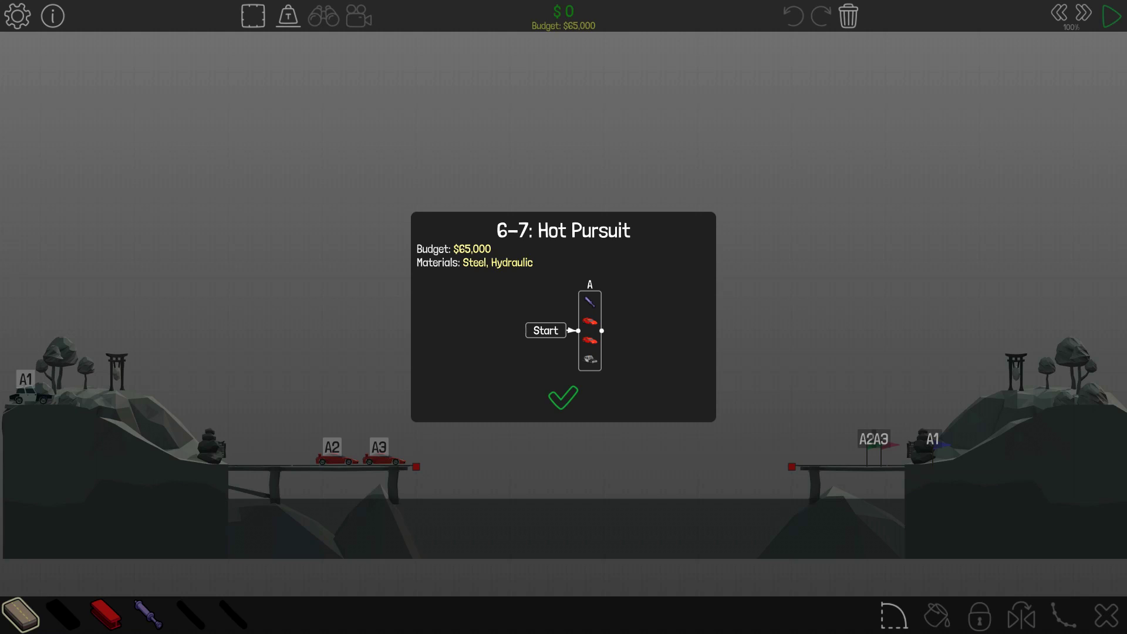
pyautogui.press('Escape')
pyautogui.scroll(3, 563, 441)
# - Start the steel truss from the left road anchor and brace its left support
pyautogui.click(414, 467)
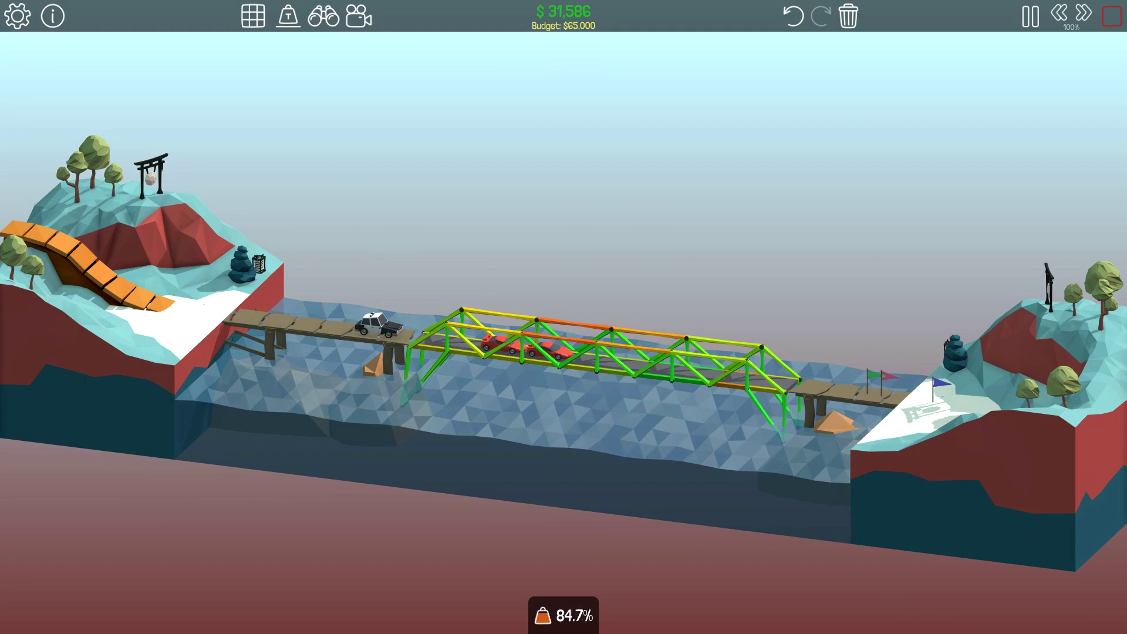
pyautogui.press('space')
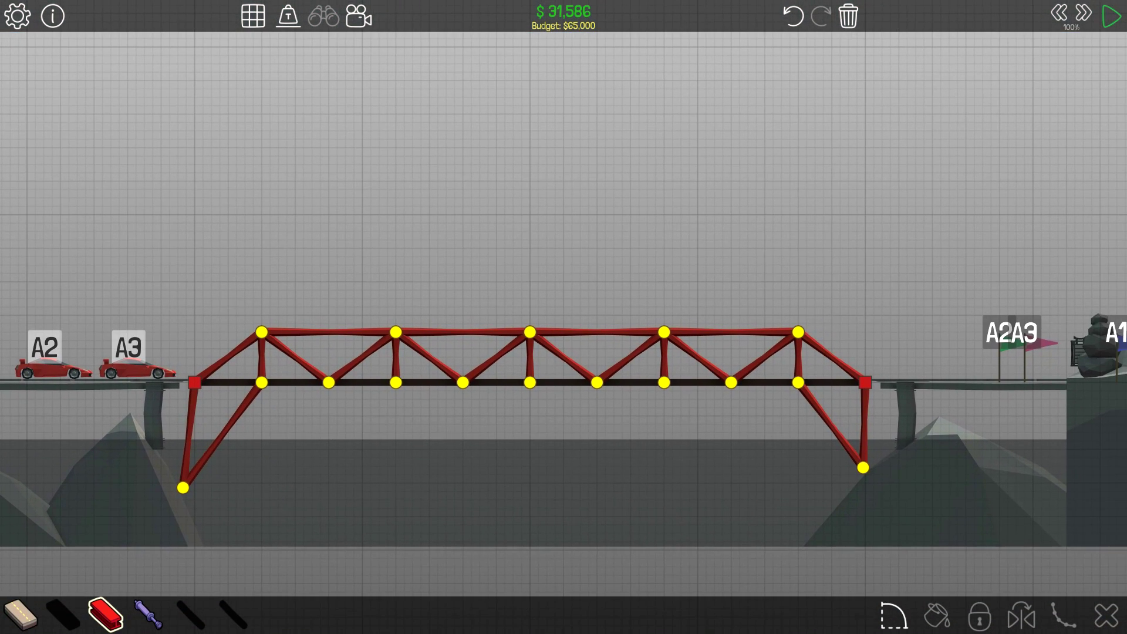
pyautogui.moveTo(218, 464)
pyautogui.mouseDown()
pyautogui.moveTo(330, 392)
pyautogui.moveTo(431, 359)
pyautogui.mouseUp()
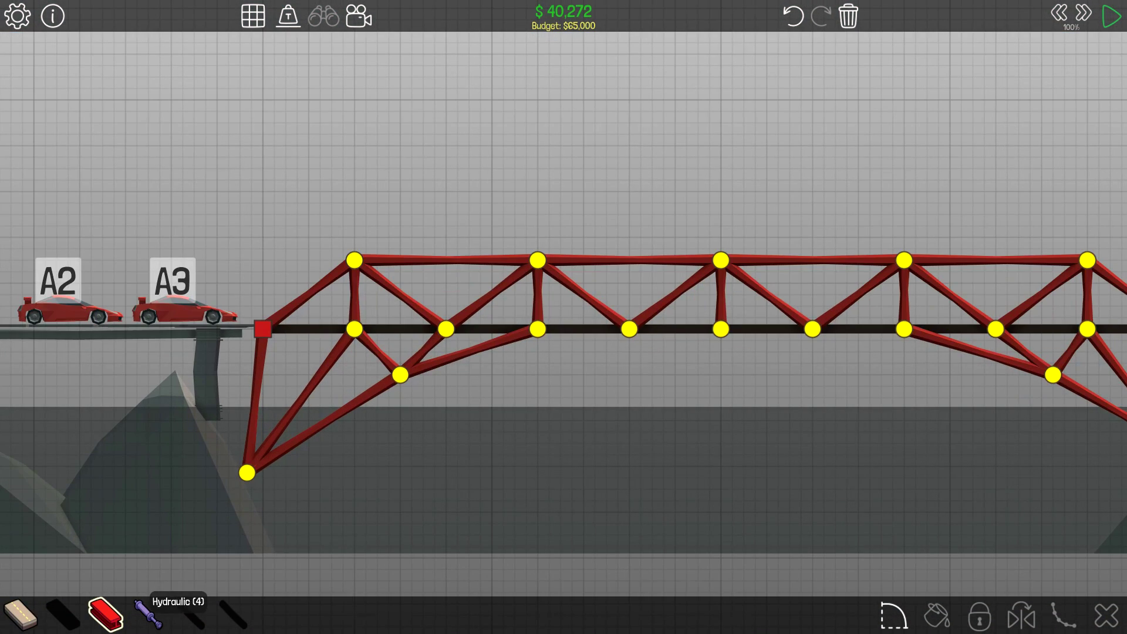
# - Add a central hydraulic piston with a split joint below, then test the $37,368 bridge
pyautogui.click(537, 294)
pyautogui.press('Delete')
pyautogui.moveTo(537, 329); pyautogui.dragTo(537, 261)
pyautogui.scroll(2, 537, 295)
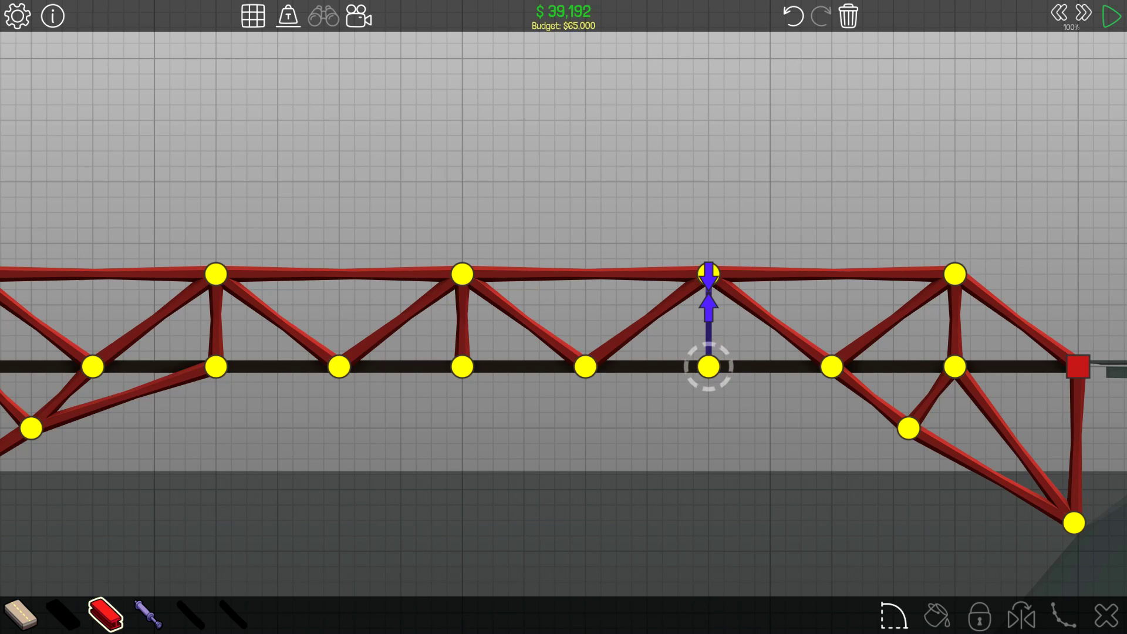
pyautogui.doubleClick(708, 367)
pyautogui.scroll(2, 709, 367)
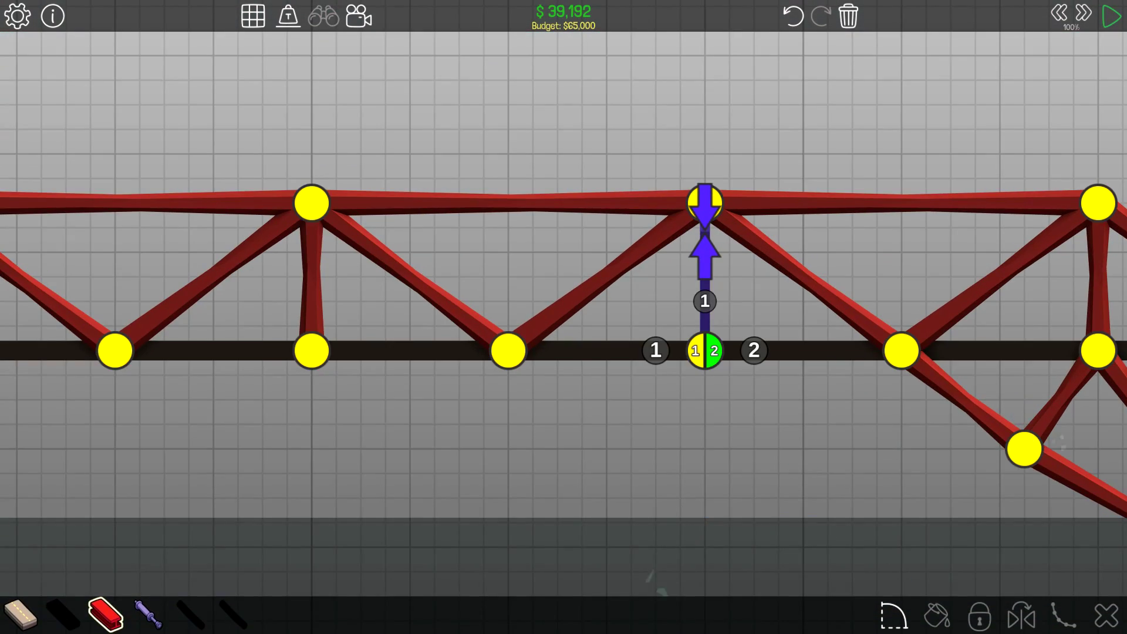
pyautogui.press('space')
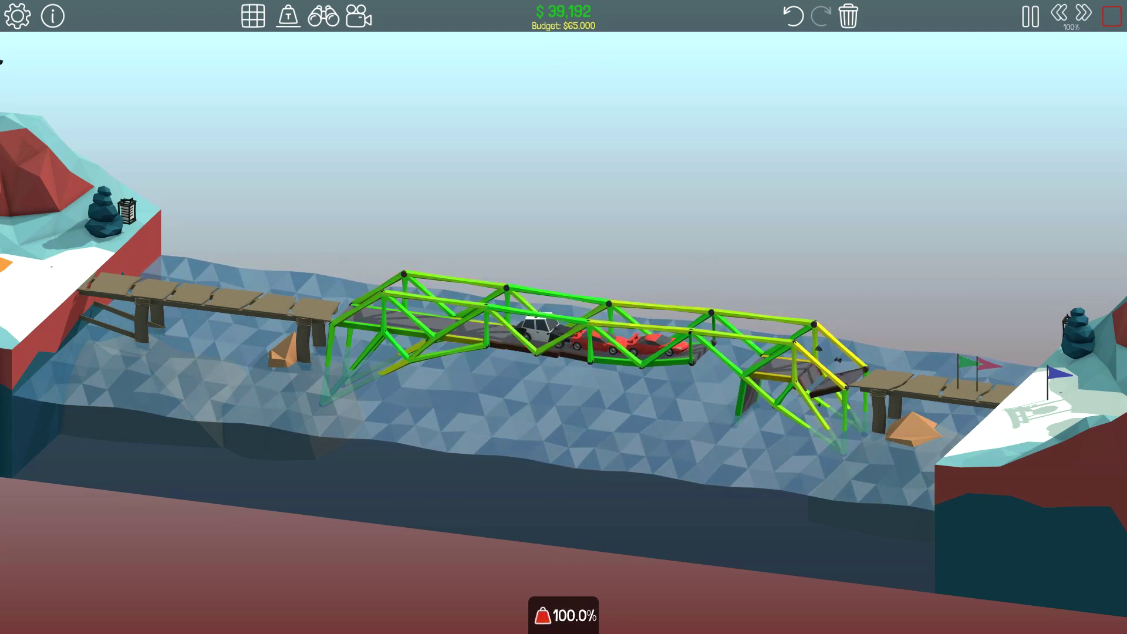
pyautogui.press('space')
pyautogui.scroll(-5, 767, 291)
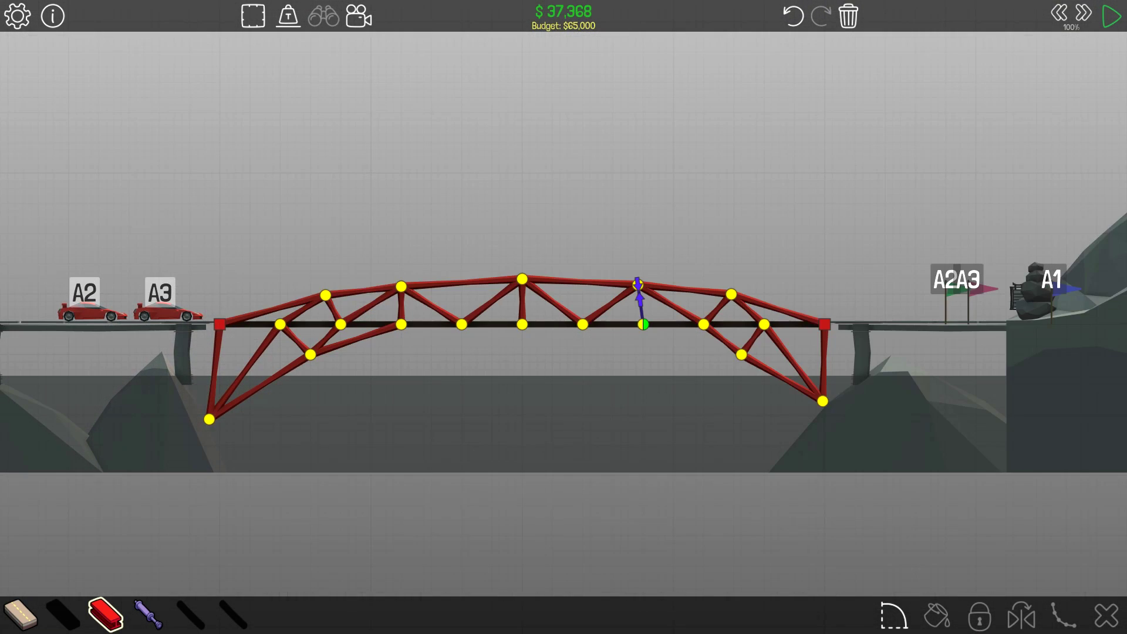
# - Delete the whole truss and lay a new steel deck across to the right anchor
pyautogui.hotkey('ctrl', 'a')
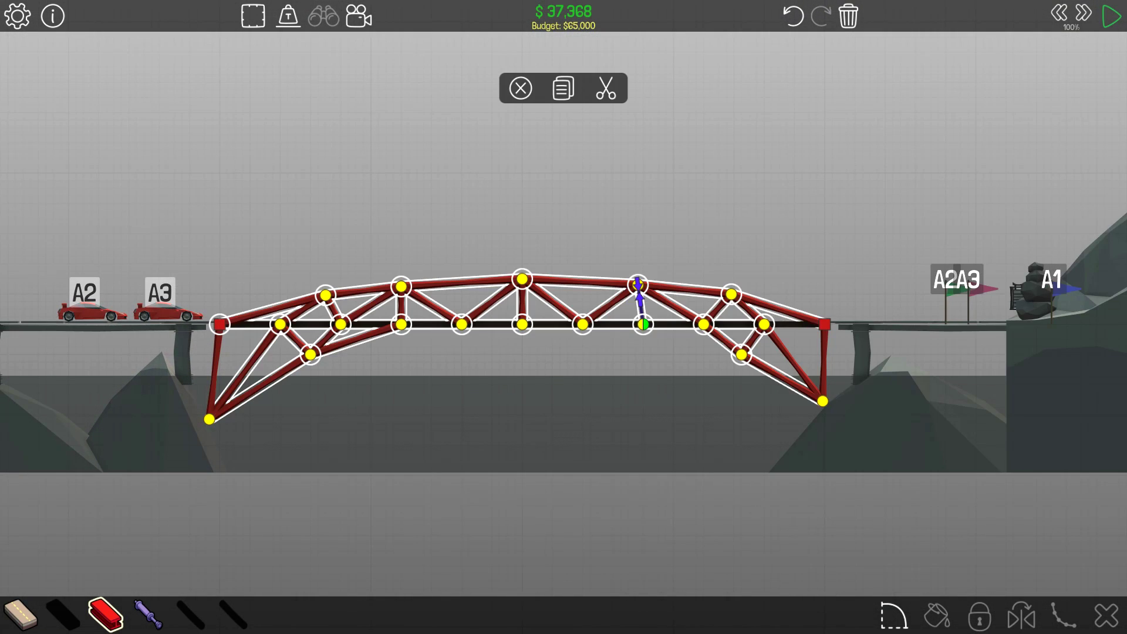
pyautogui.press('Delete')
pyautogui.click(279, 325)
pyautogui.click(340, 325)
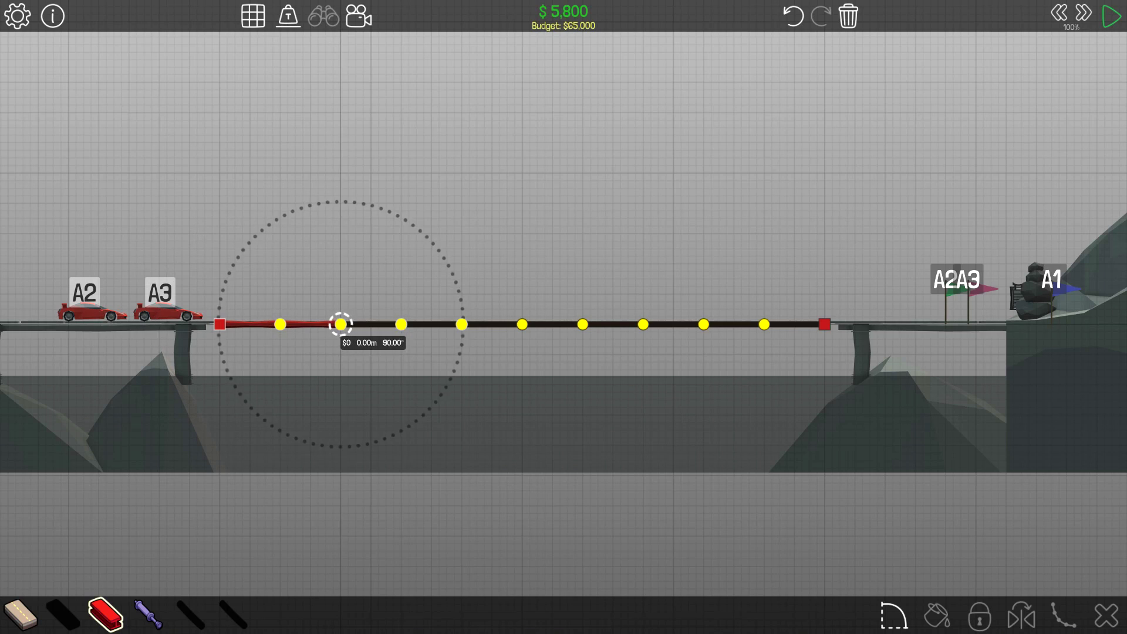
pyautogui.click(401, 324)
pyautogui.click(462, 325)
pyautogui.click(522, 325)
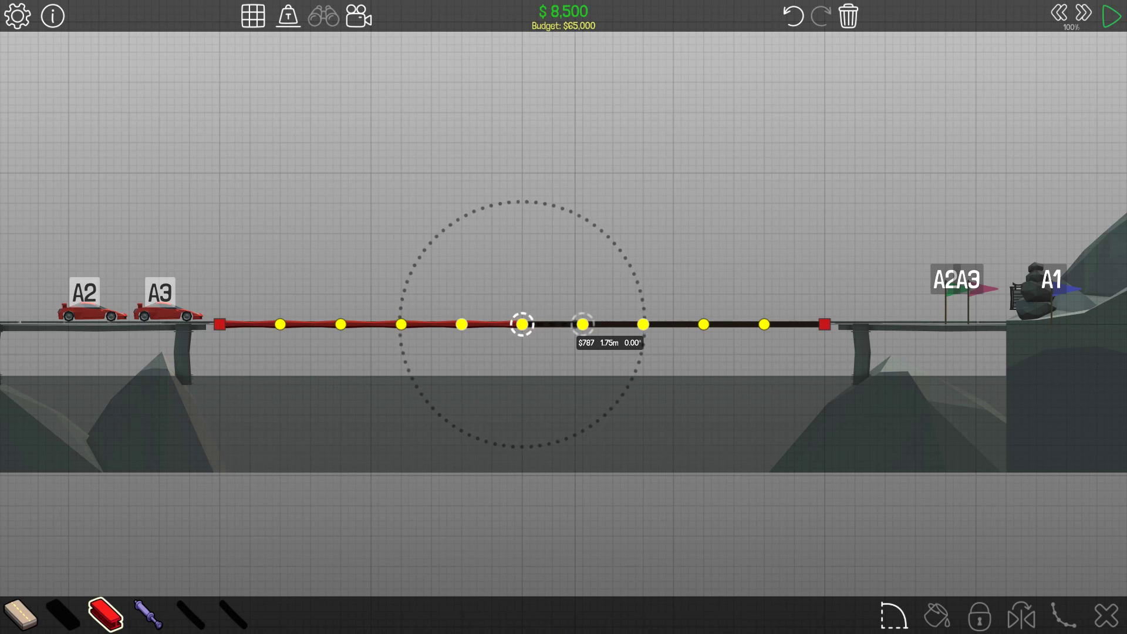
pyautogui.click(583, 325)
pyautogui.click(644, 324)
pyautogui.click(705, 325)
pyautogui.click(765, 325)
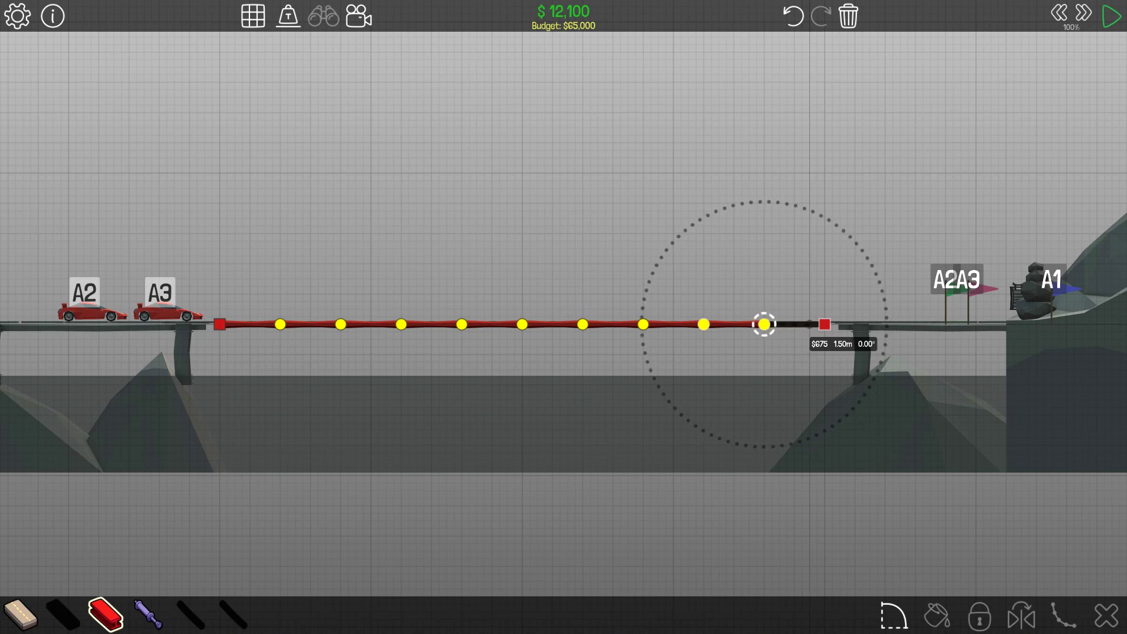
pyautogui.click(825, 324)
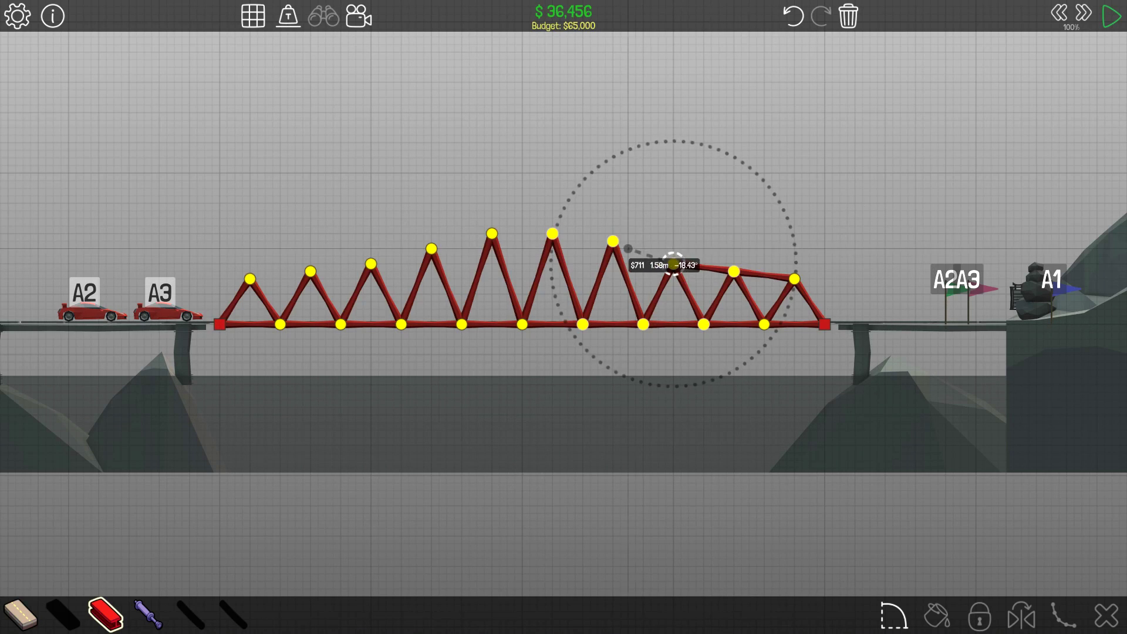
# - Add arched top chord members for a $42,892 symmetric arch, then stop the test
pyautogui.click(672, 265)
pyautogui.click(612, 240)
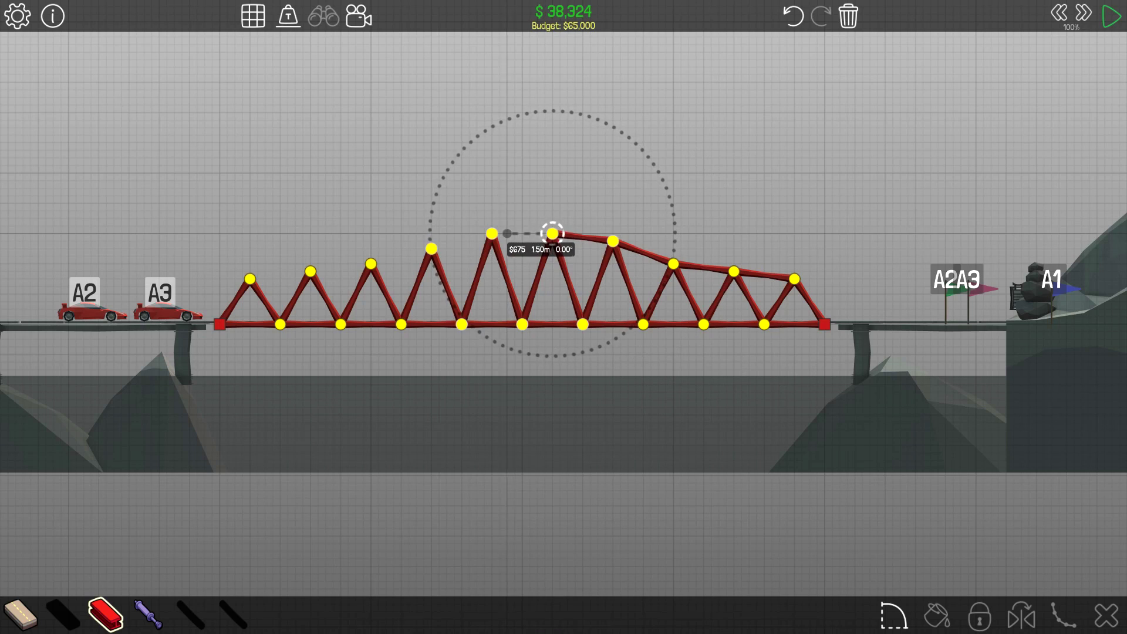
pyautogui.click(552, 234)
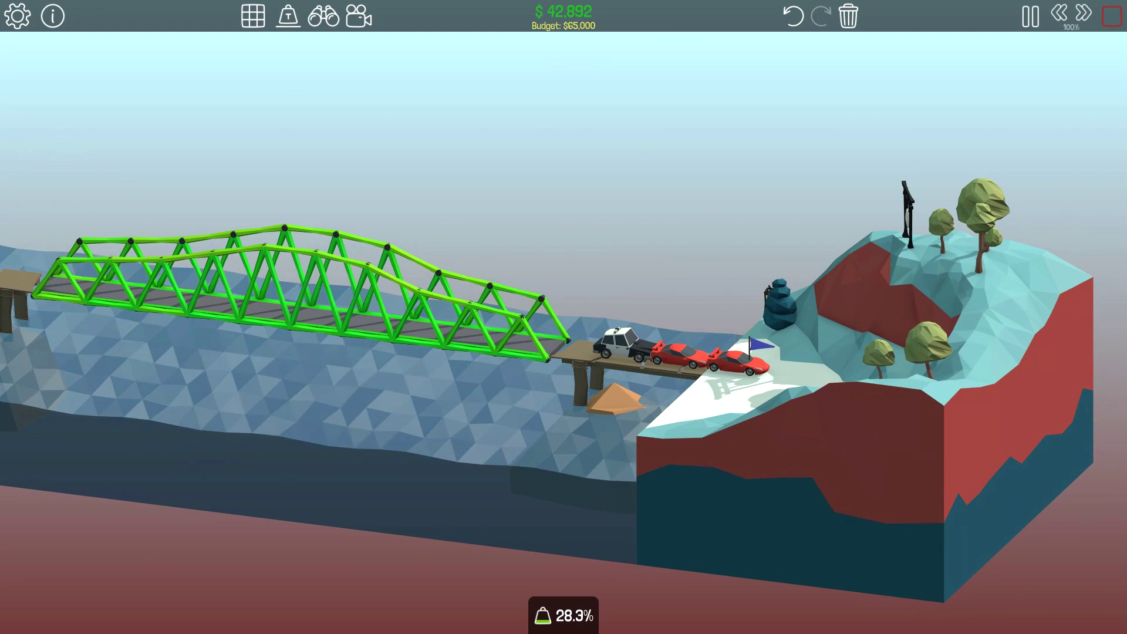
pyautogui.press('space')
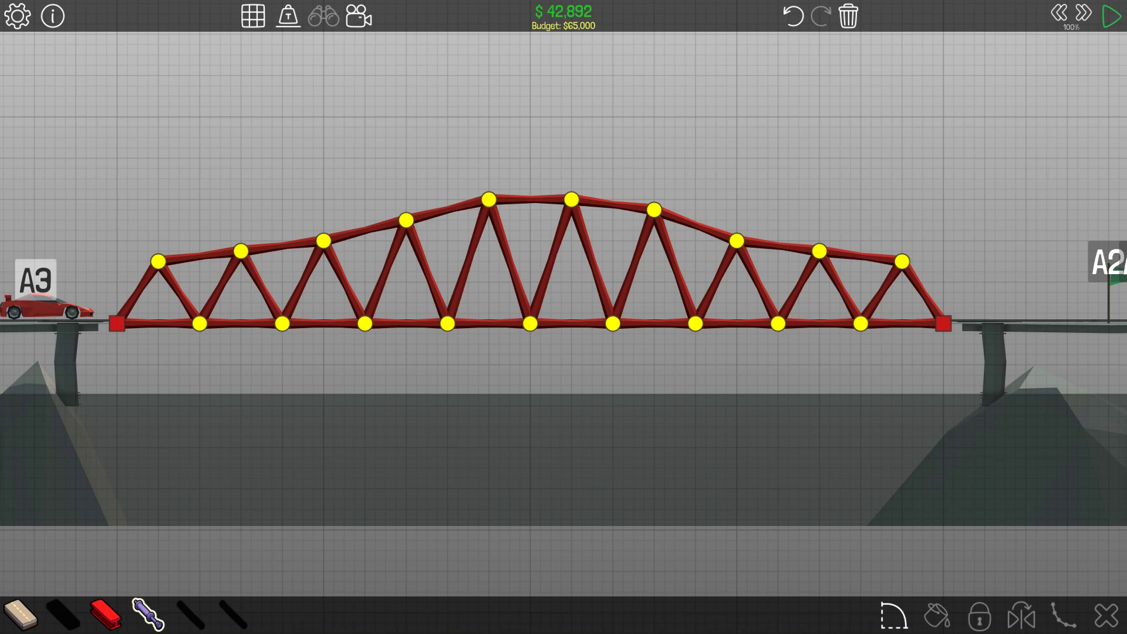
# - Build an upper road from the truss's first top joint down to the left landing
pyautogui.press('Left')
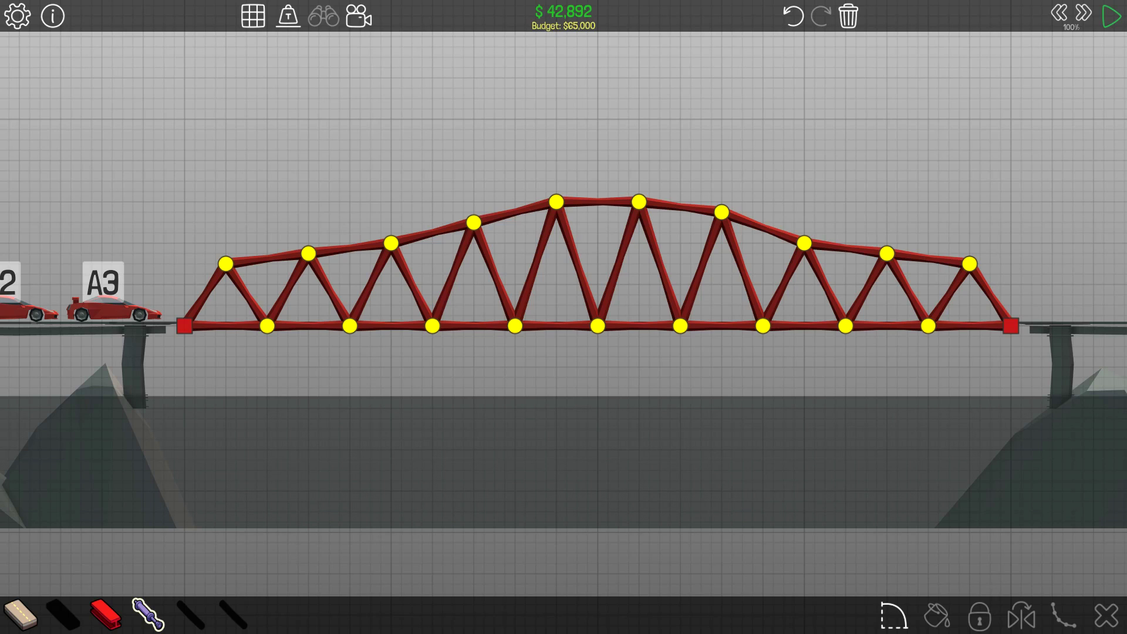
pyautogui.scroll(3, 353, 317)
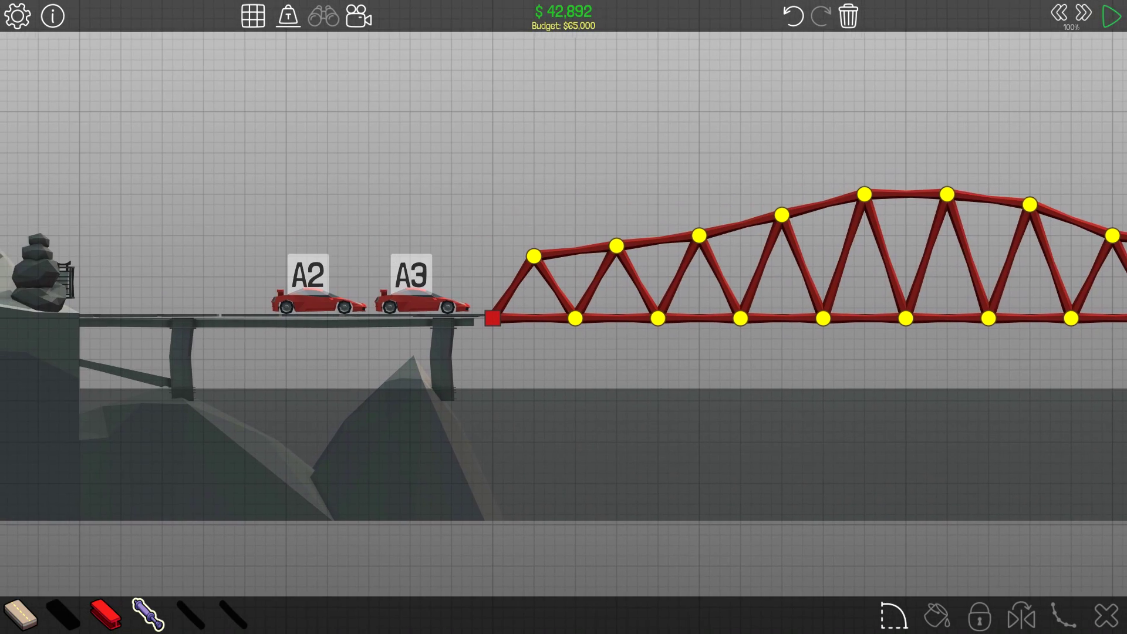
pyautogui.click(535, 256)
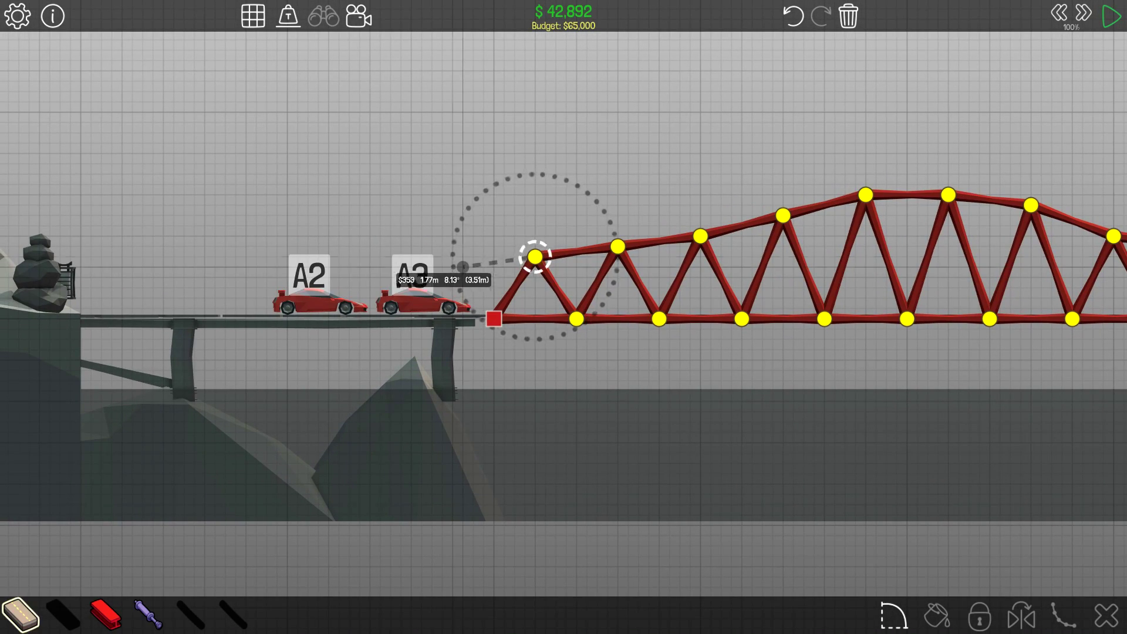
pyautogui.click(451, 256)
pyautogui.click(369, 256)
pyautogui.click(296, 267)
pyautogui.click(225, 287)
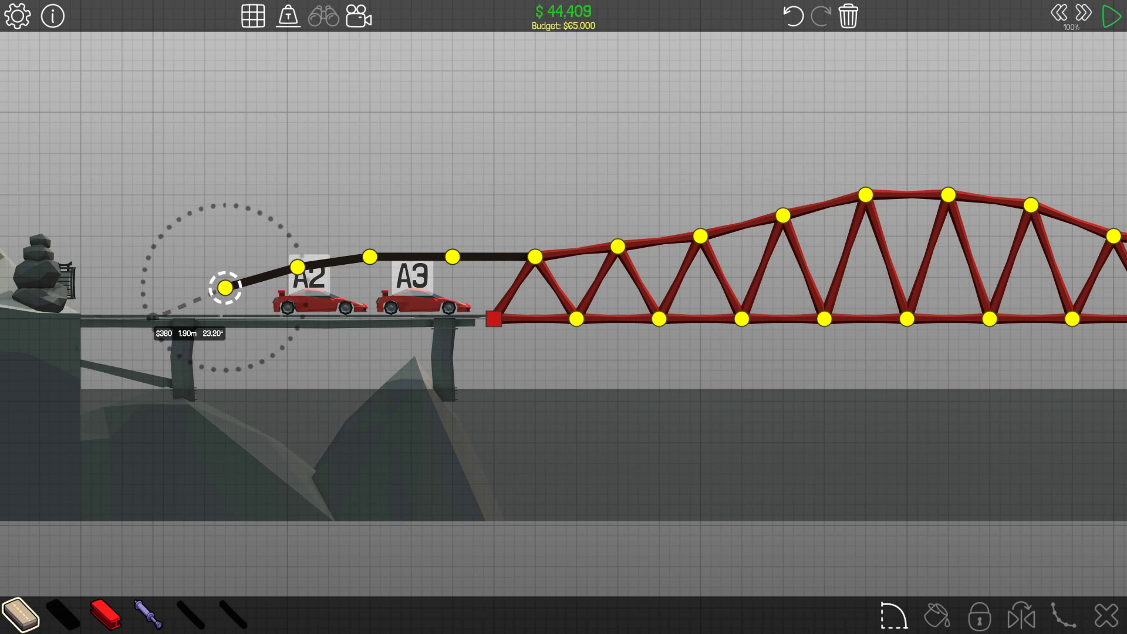
pyautogui.click(153, 319)
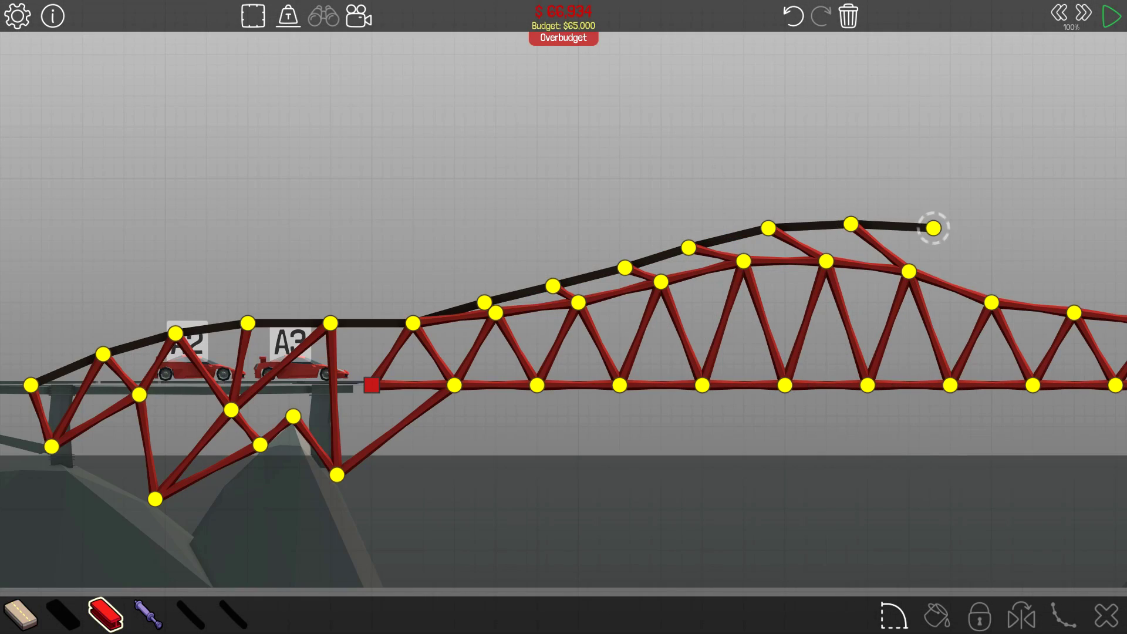
# - Extend the upper road along the crest with diagonal braces ($71,240, over budget), and test
pyautogui.click(908, 271)
pyautogui.click(851, 224)
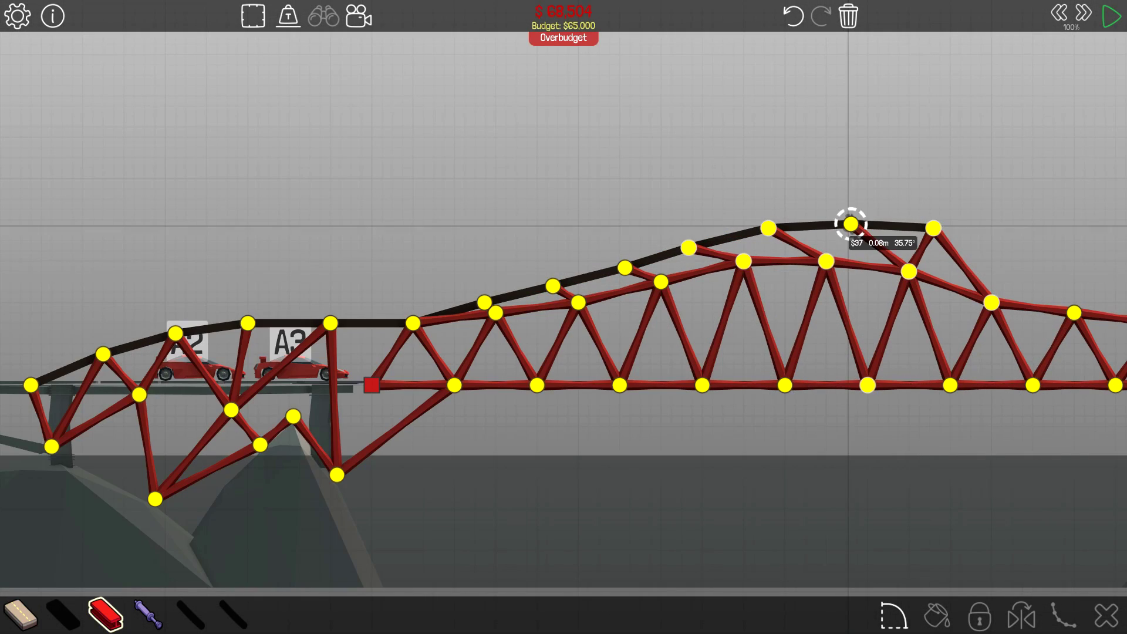
pyautogui.click(767, 227)
pyautogui.click(743, 261)
pyautogui.click(688, 247)
pyautogui.click(660, 282)
pyautogui.click(624, 268)
pyautogui.click(577, 303)
pyautogui.click(553, 285)
pyautogui.click(485, 303)
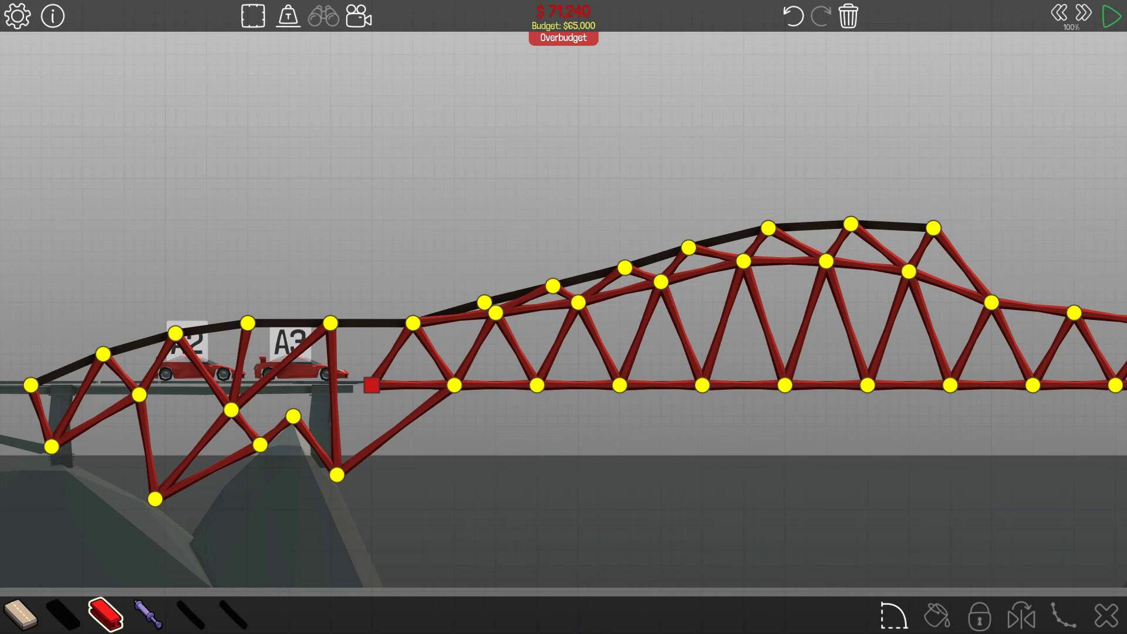
pyautogui.press('space')
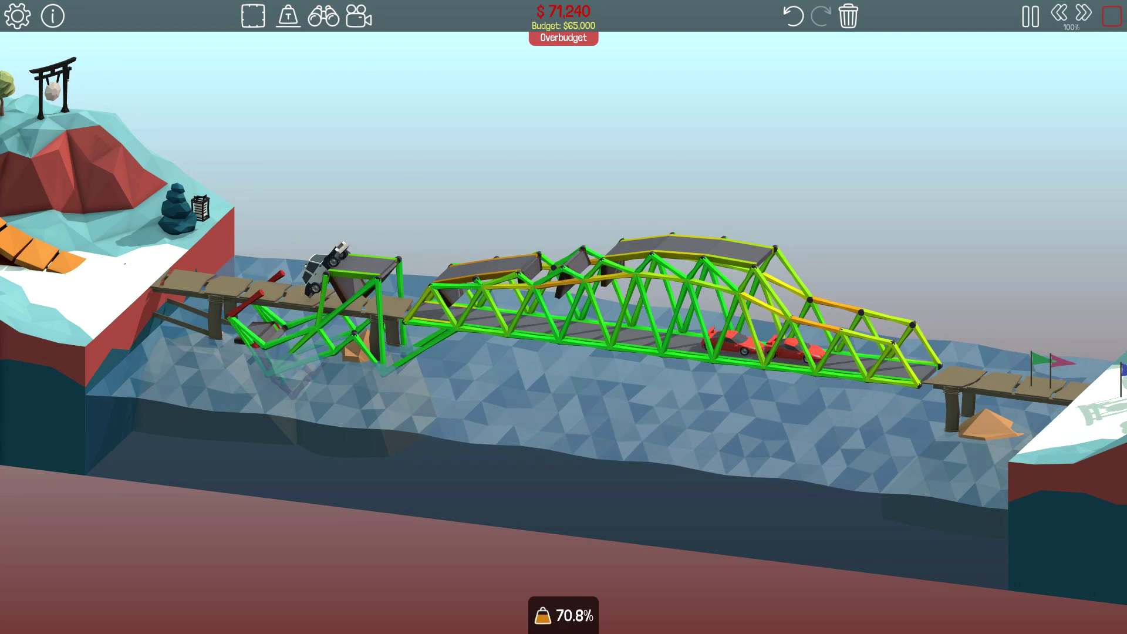
# - Add two steel members at the left supports and the truss's left anchor, then retest
pyautogui.press('space')
pyautogui.scroll(-2, 564, 353)
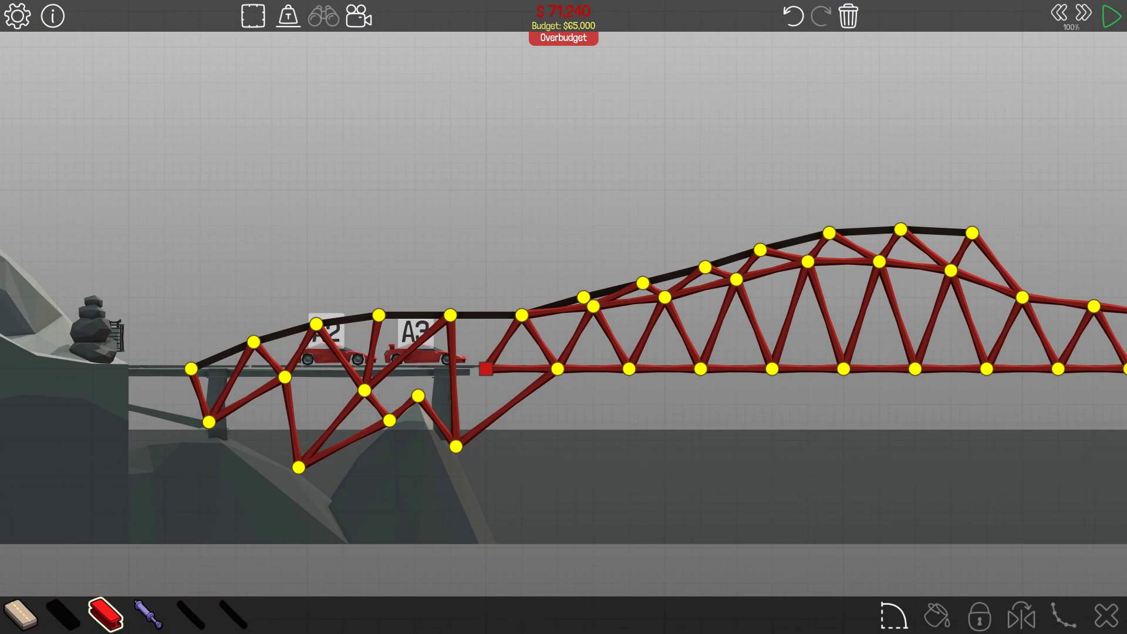
pyautogui.moveTo(180, 407); pyautogui.dragTo(559, 481)
pyautogui.press('Escape')
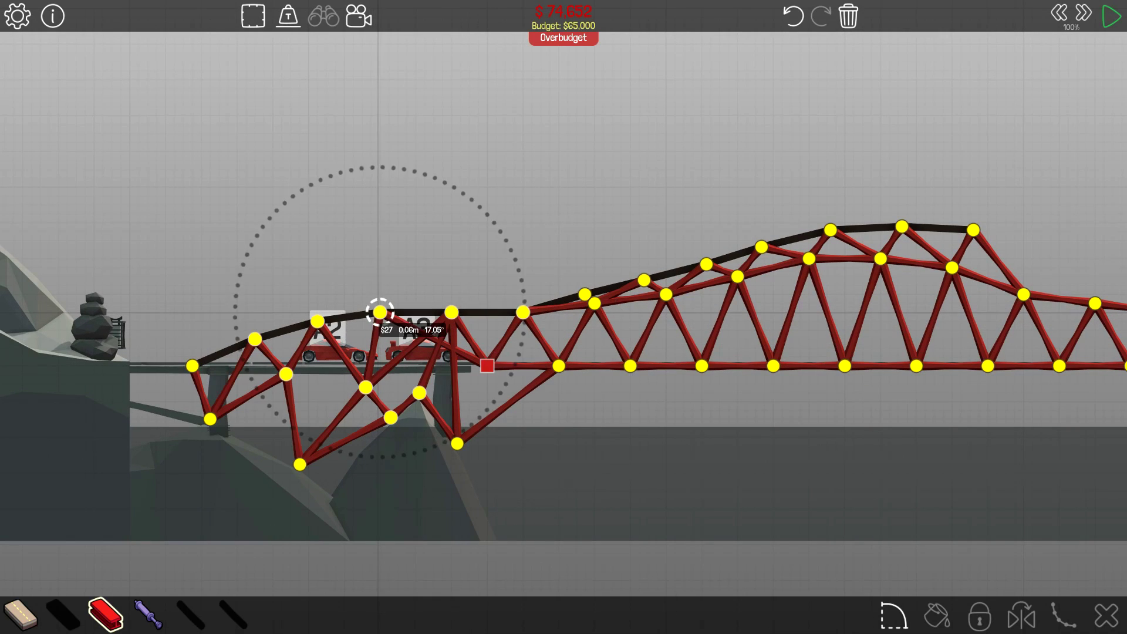
pyautogui.moveTo(487, 365); pyautogui.dragTo(380, 313)
pyautogui.moveTo(366, 387); pyautogui.dragTo(285, 374)
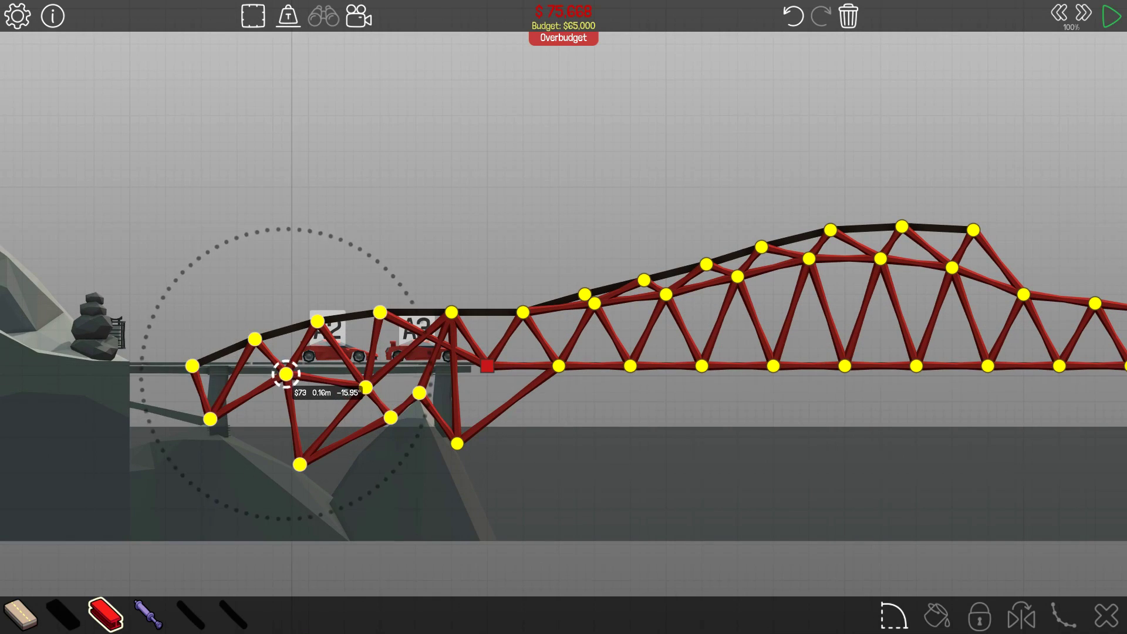
pyautogui.press('space')
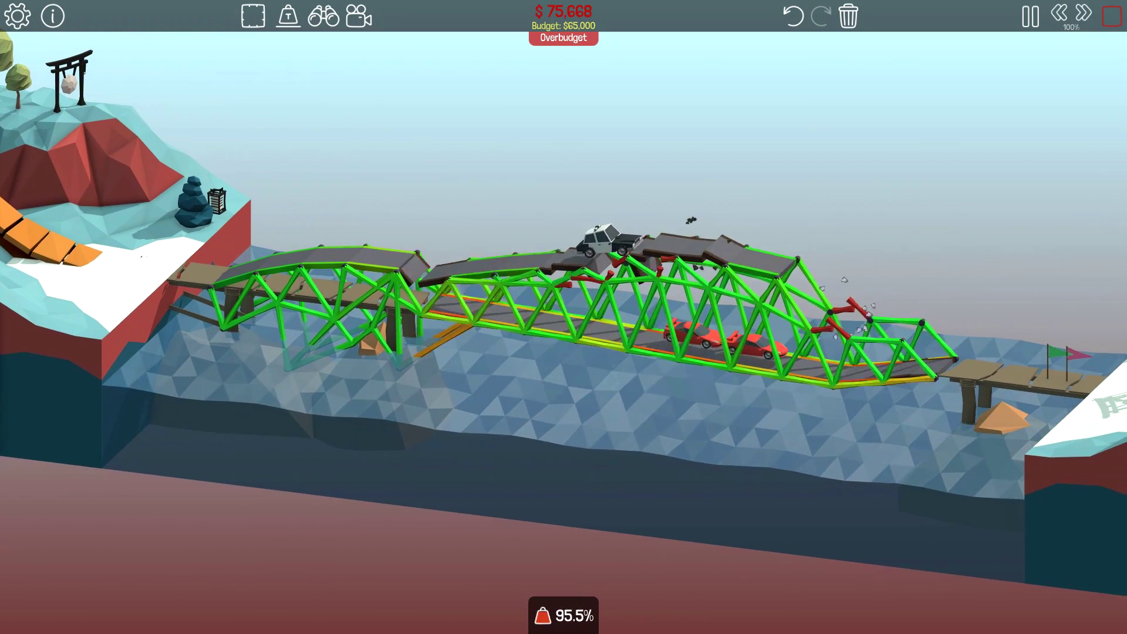
# - Strengthen the rising upper-road section to $78,097 and test at double speed
pyautogui.press('space')
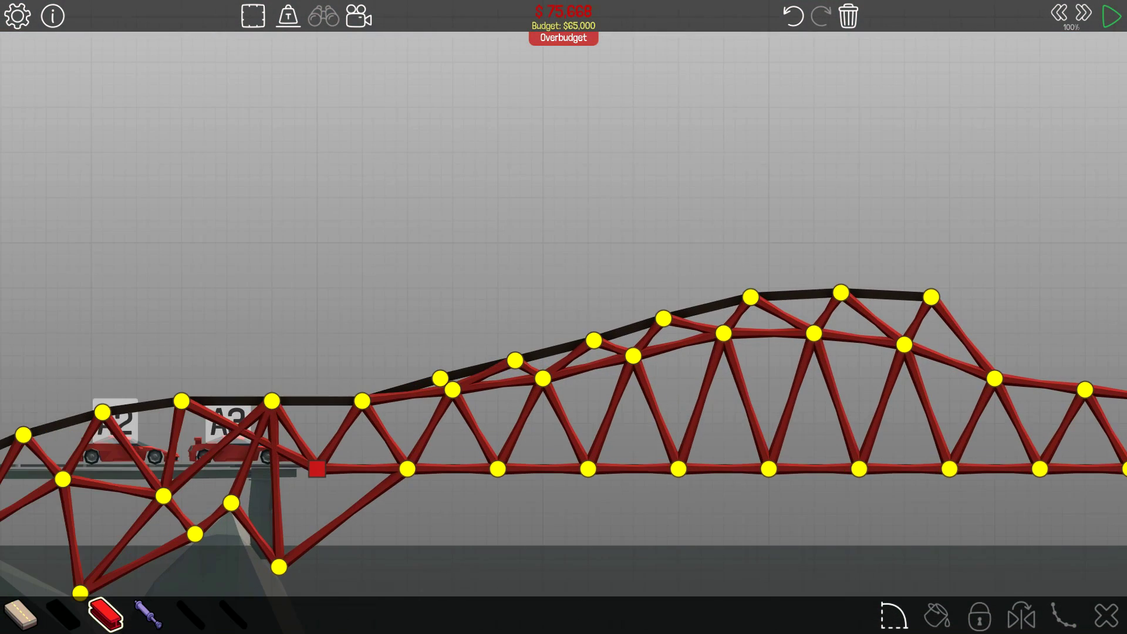
pyautogui.click(514, 359)
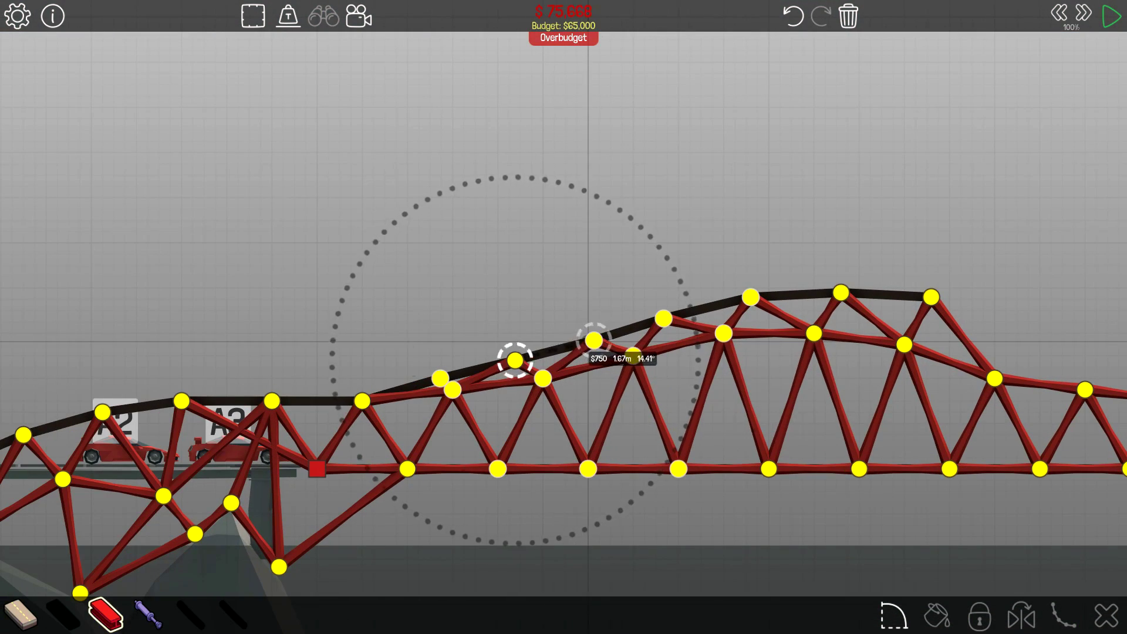
pyautogui.click(663, 319)
pyautogui.click(750, 296)
pyautogui.press('space')
pyautogui.press('2')
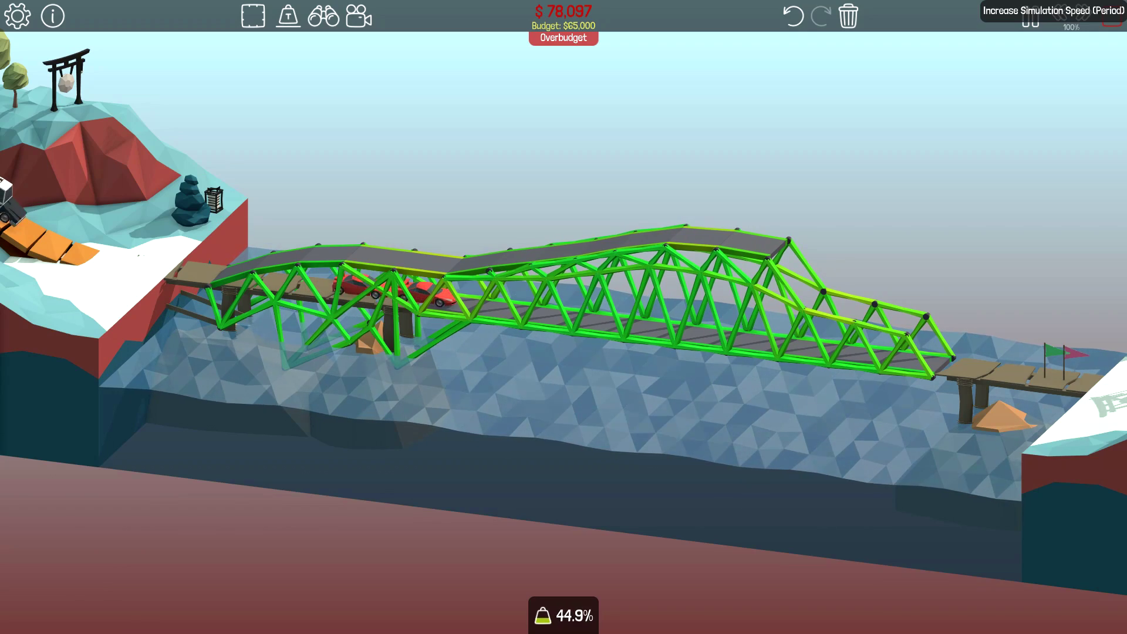
pyautogui.scroll(-2, 564, 318)
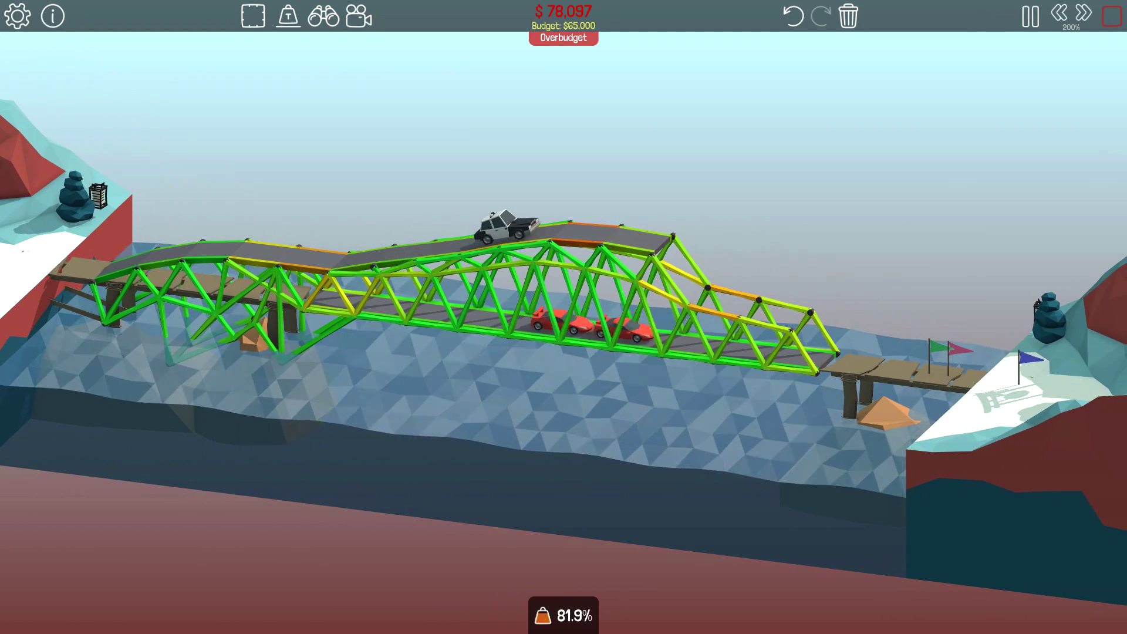
# - Add one upper-road member, complete Hot Pursuit at $78,412, and advance to Drawn In
pyautogui.press('space')
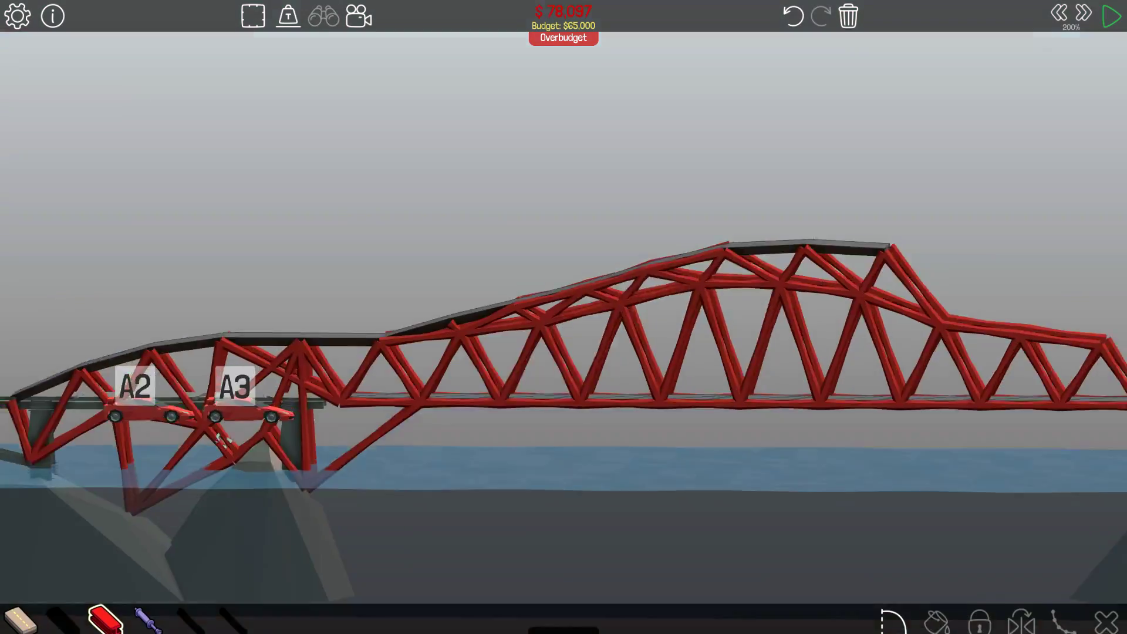
pyautogui.scroll(2, 563, 396)
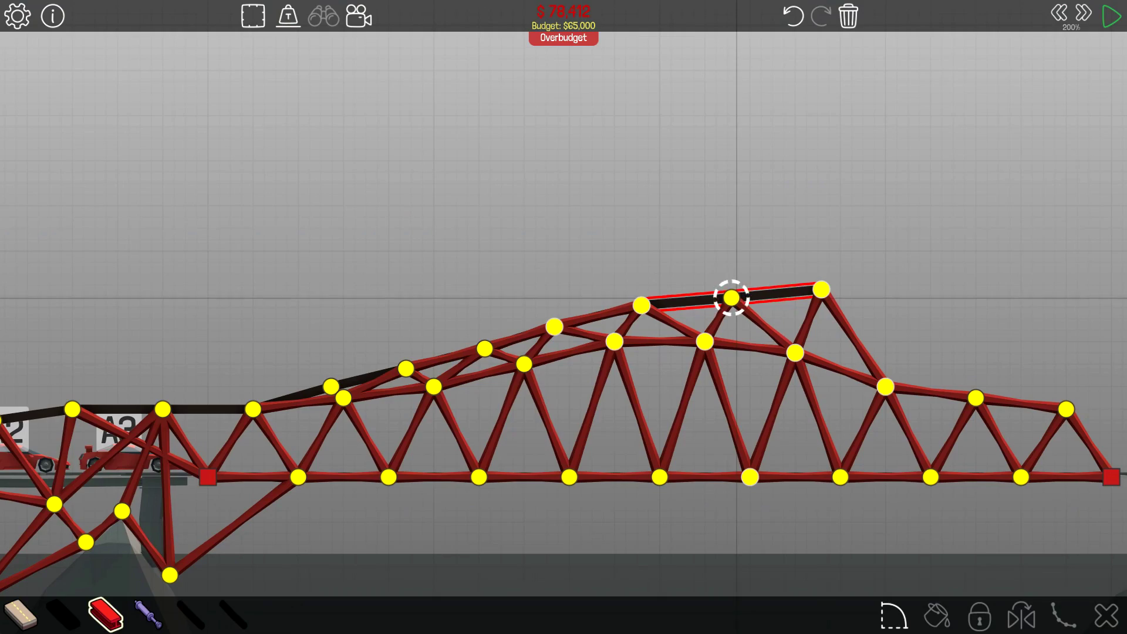
pyautogui.press('space')
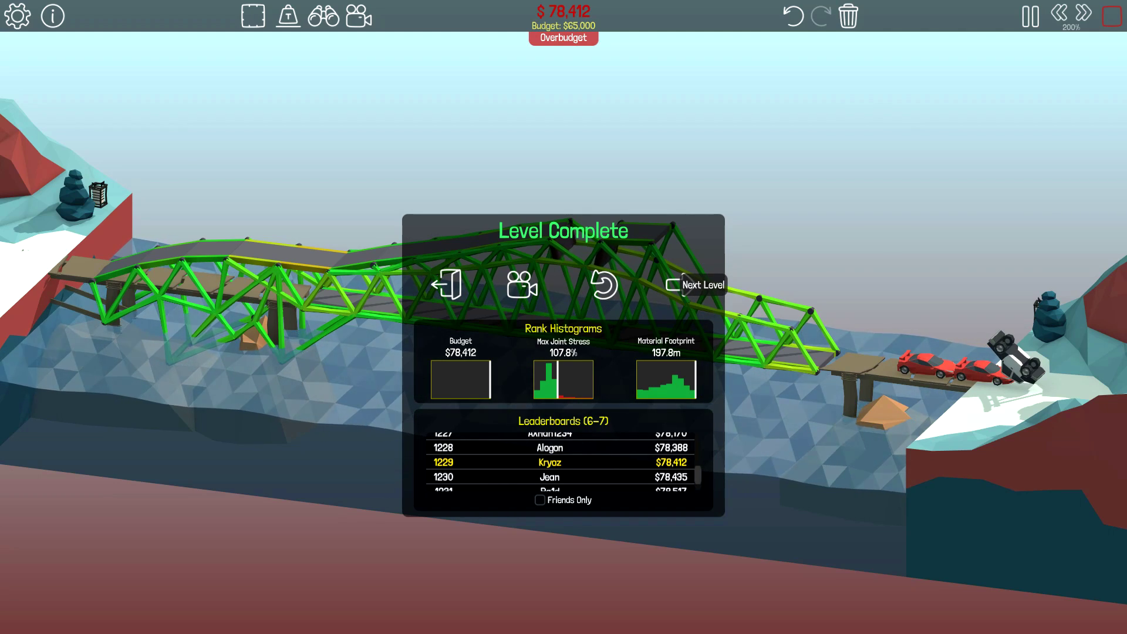
pyautogui.click(685, 286)
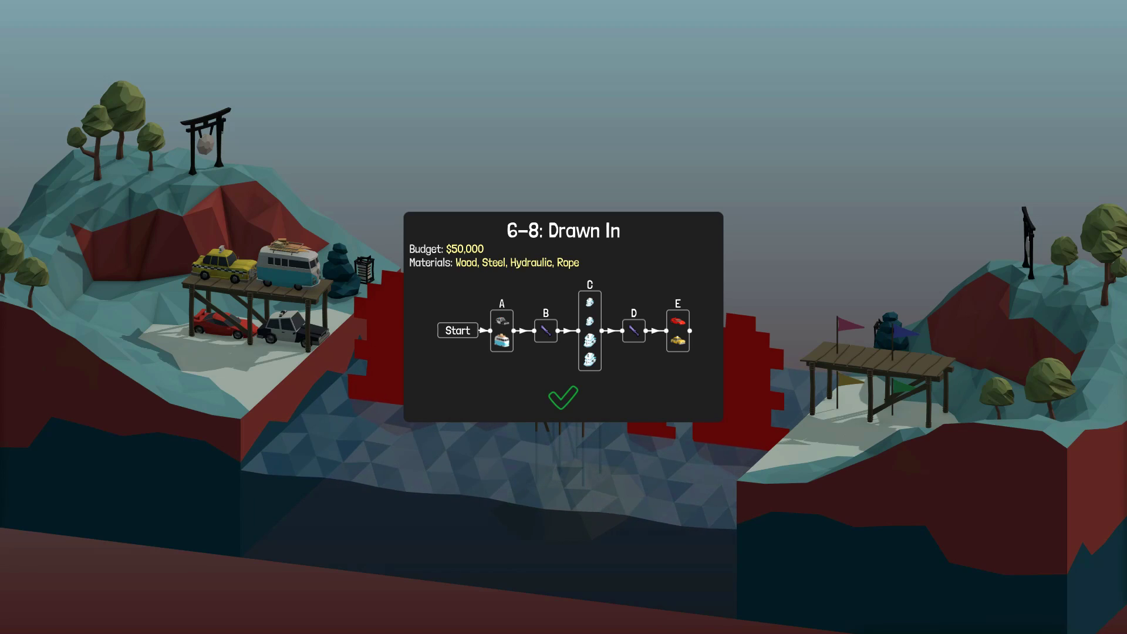
# - Accept the 6-8 Drawn In intro dialog with the green checkmark
pyautogui.click(564, 399)
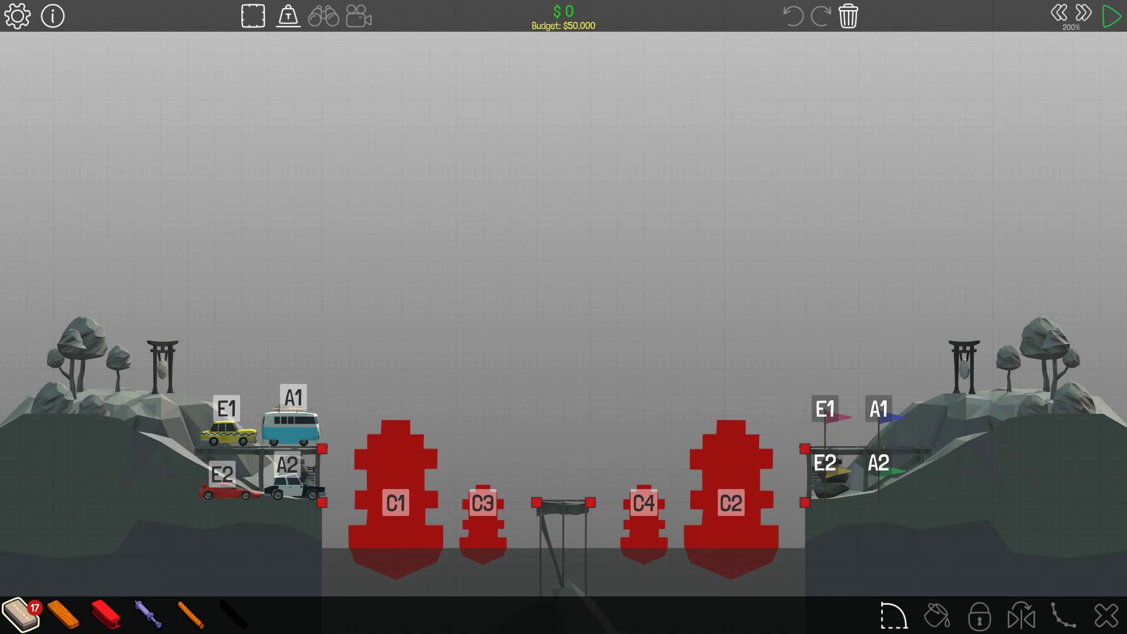
pyautogui.scroll(-2, 563, 352)
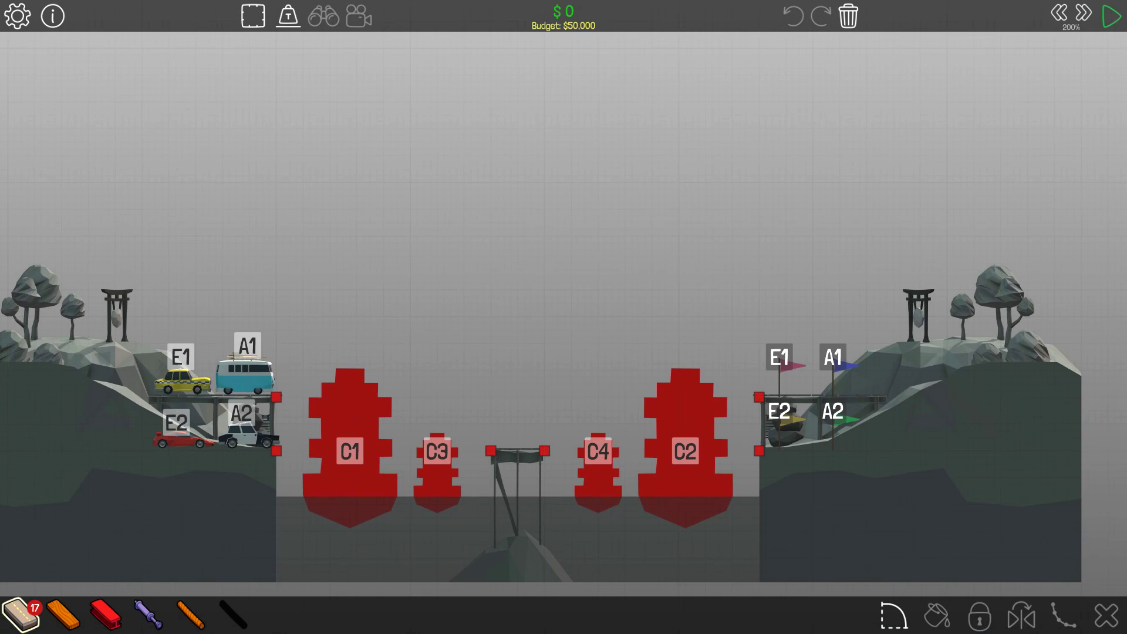